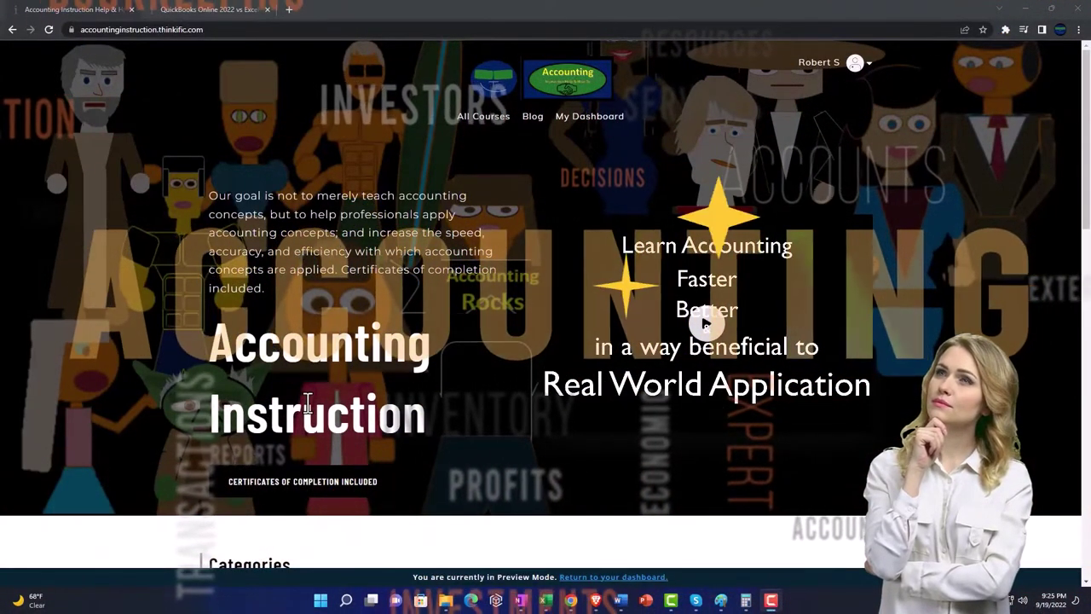
- Browse the course categories on the Accounting Instruction site and view the lesson sections of the QuickBooks Online 2022 course
scroll(150, 467, "down", 6)
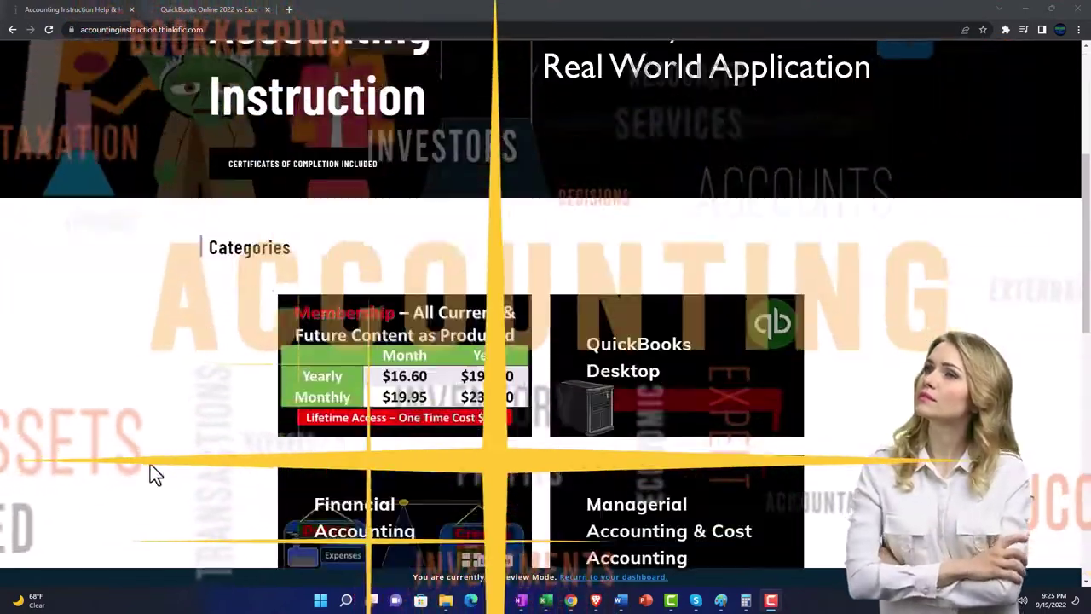
scroll(150, 468, "down", 1)
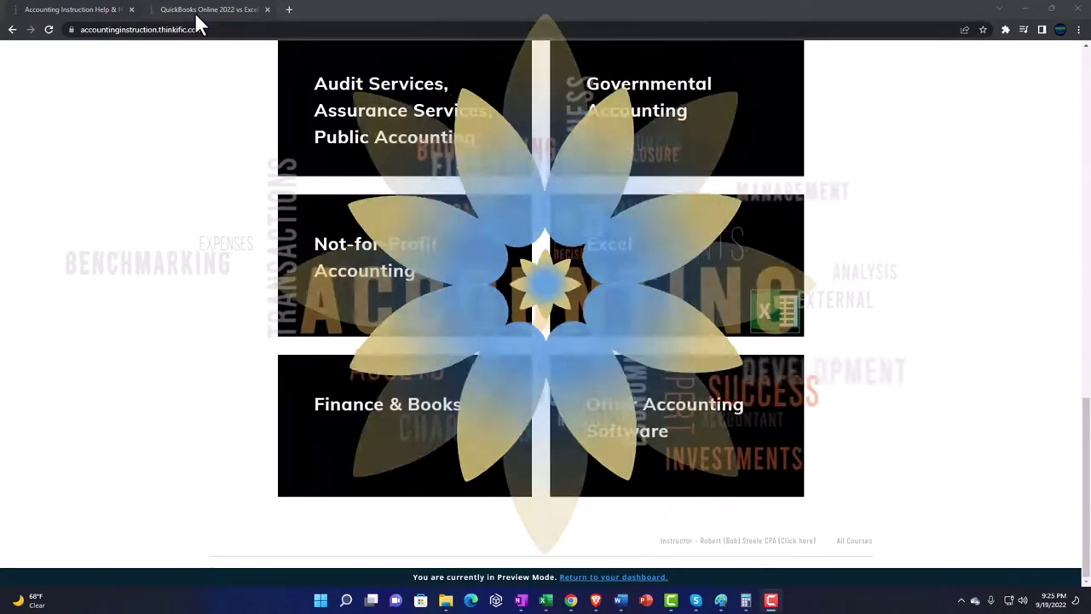
left_click(195, 12)
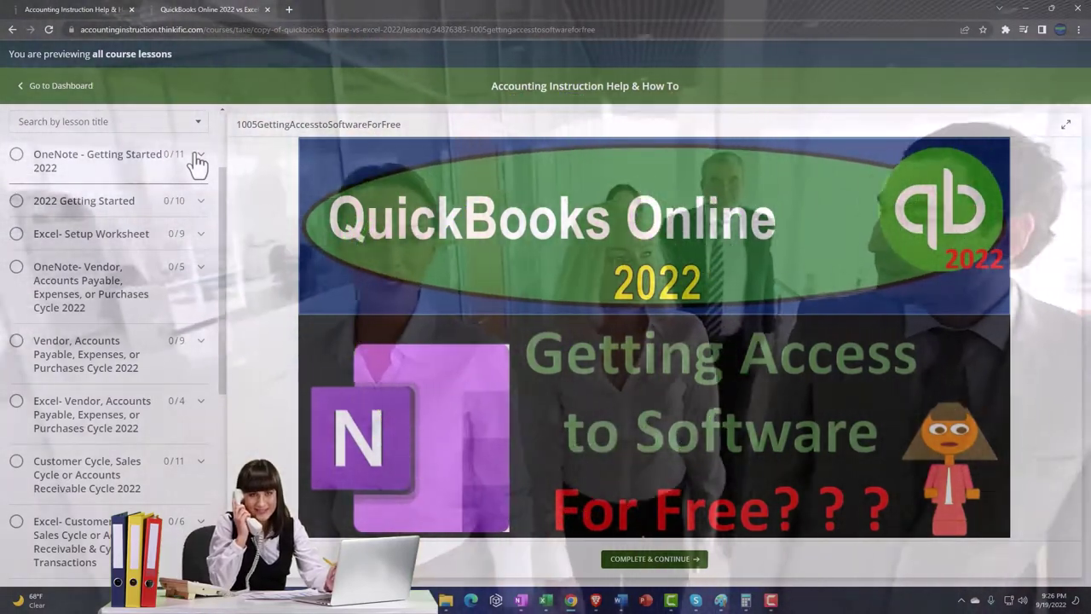
left_click(198, 162)
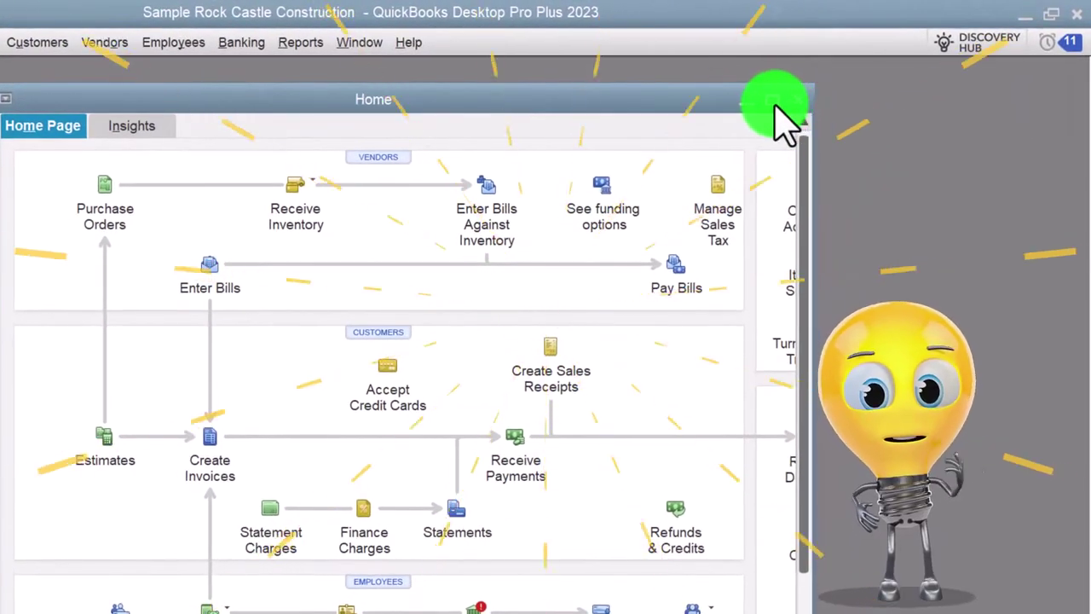
- Switch to QuickBooks Desktop, maximize the Home window and check the view options
left_click(777, 104)
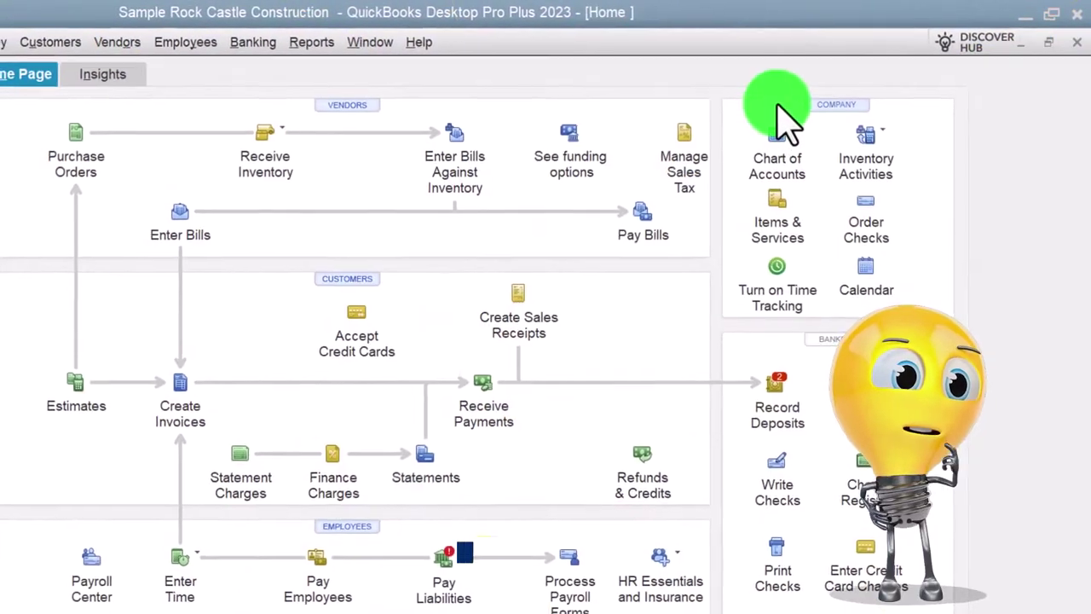
left_click(98, 41)
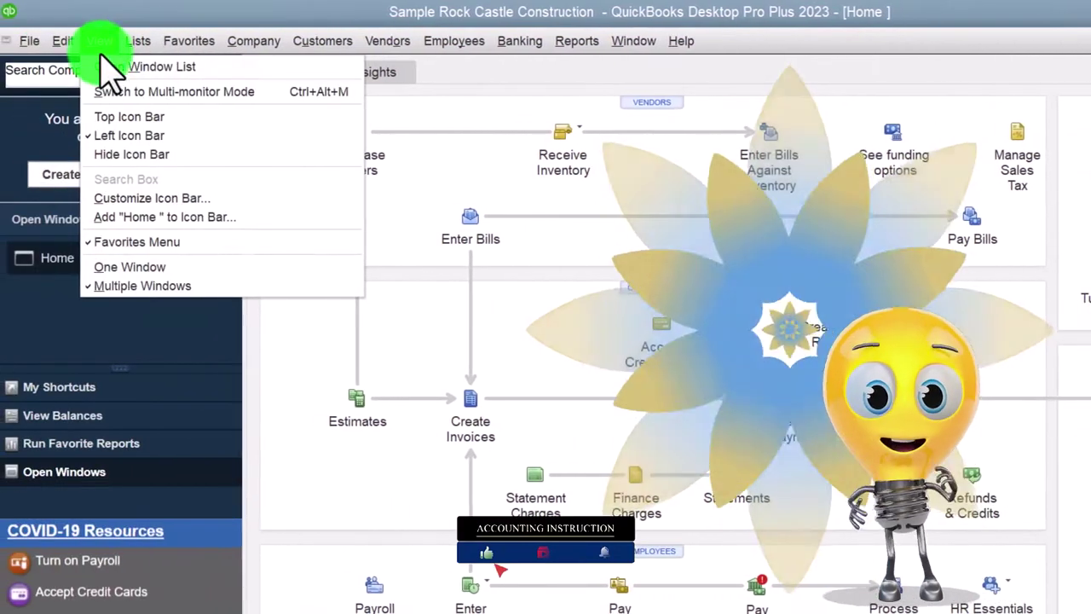
left_click(100, 41)
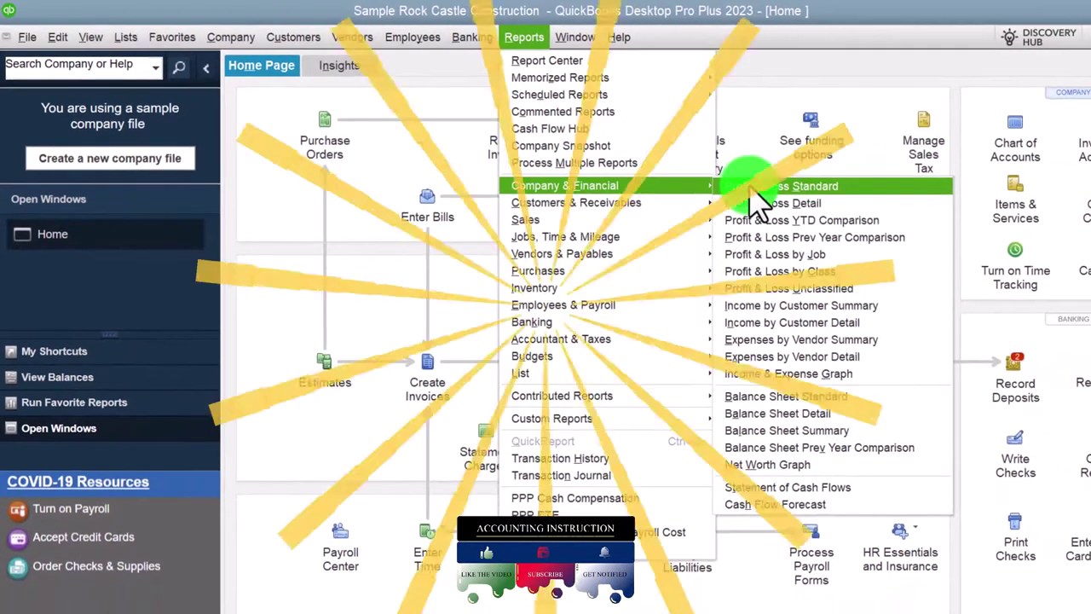
- Open the Profit & Loss Standard report and set its date range from 01/01/2024 to 12/31/2024
left_click(750, 187)
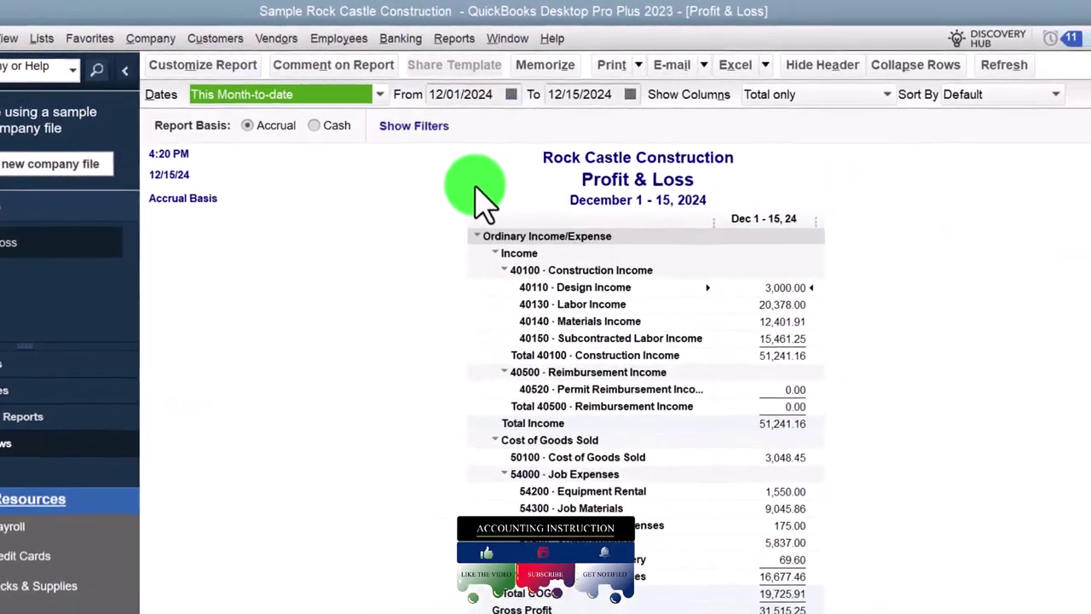
type("0")
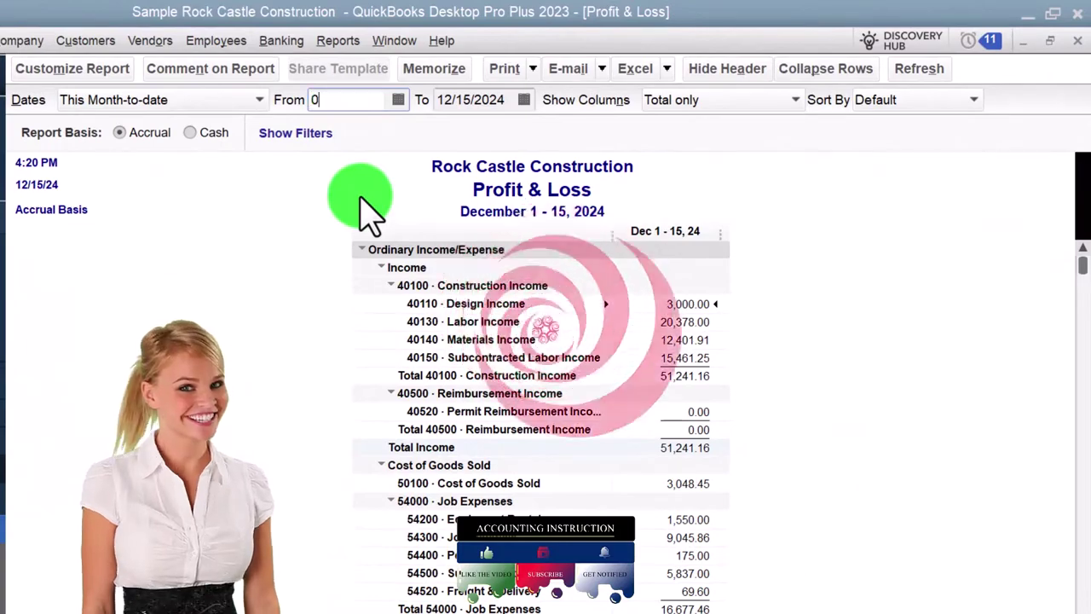
type("10124")
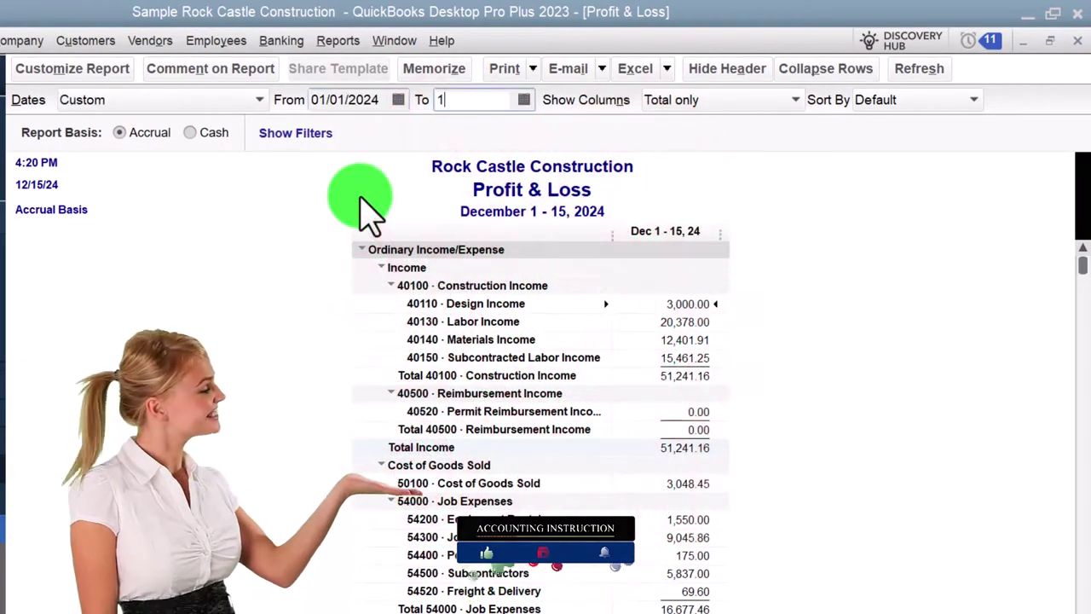
key("Tab")
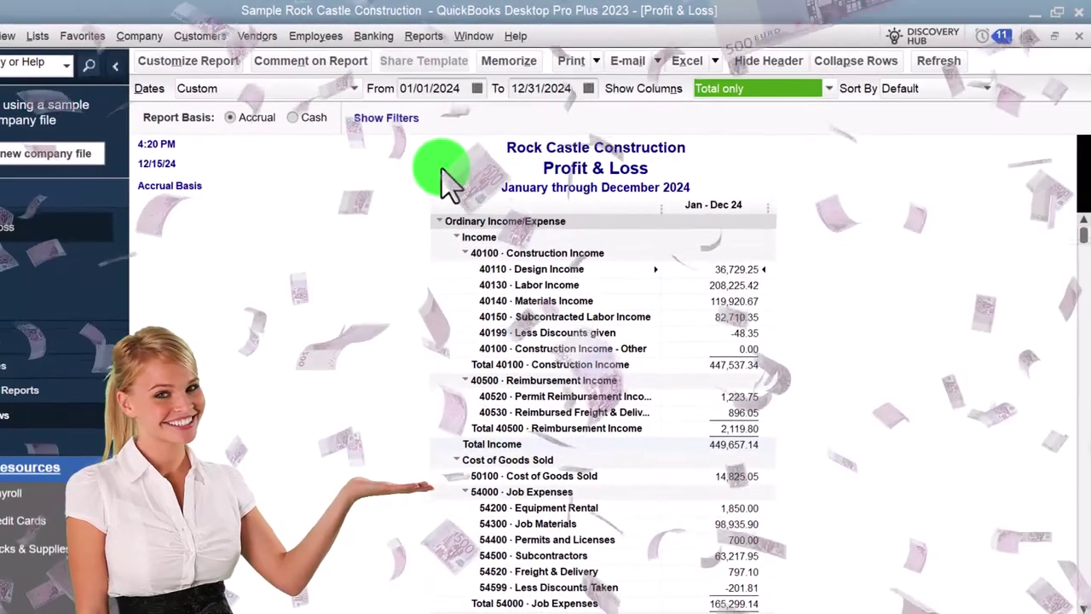
- Customize the Profit & Loss report's fonts to size 12, applying the change to all related fonts
left_click(224, 66)
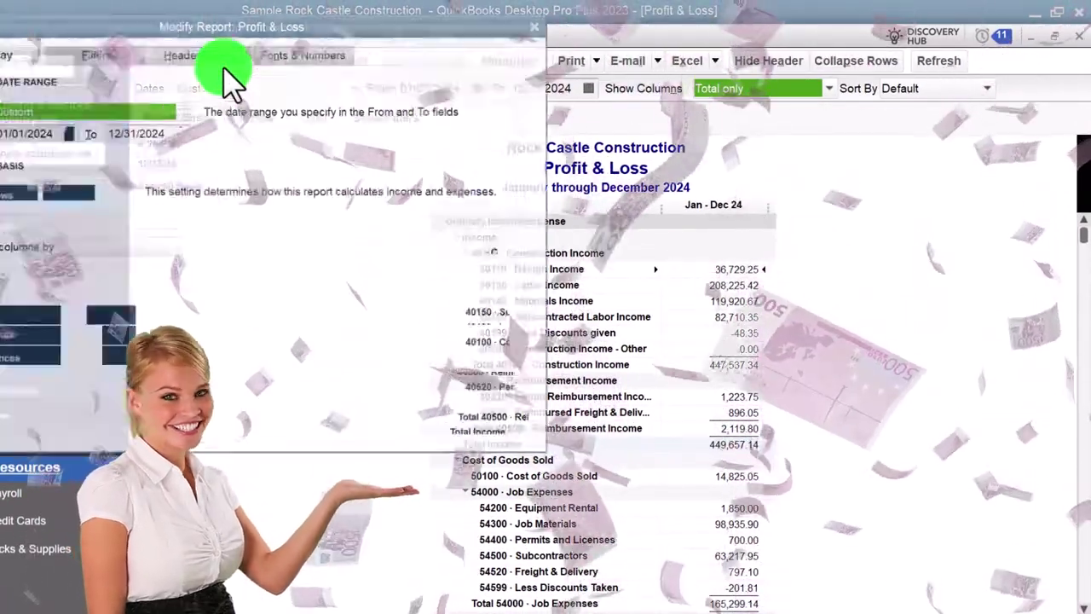
left_click(294, 47)
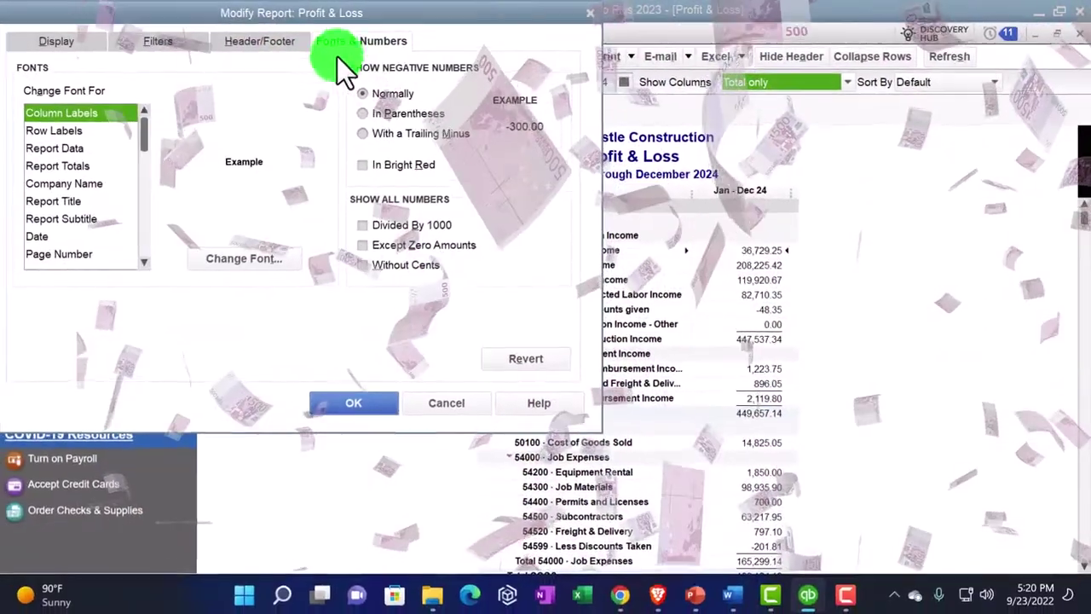
left_click(228, 272)
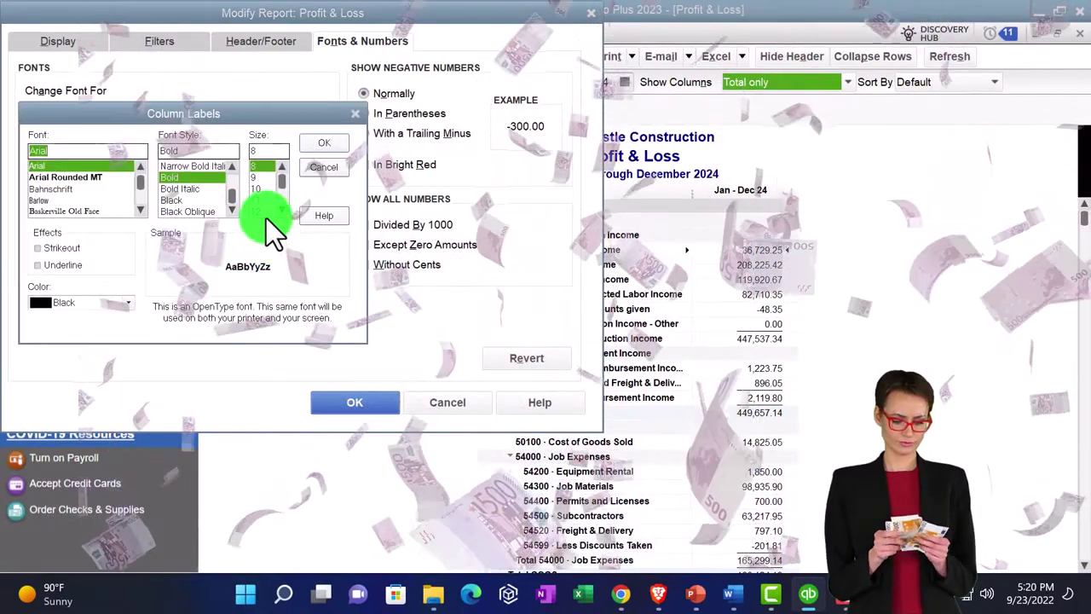
left_click(261, 211)
left_click(312, 147)
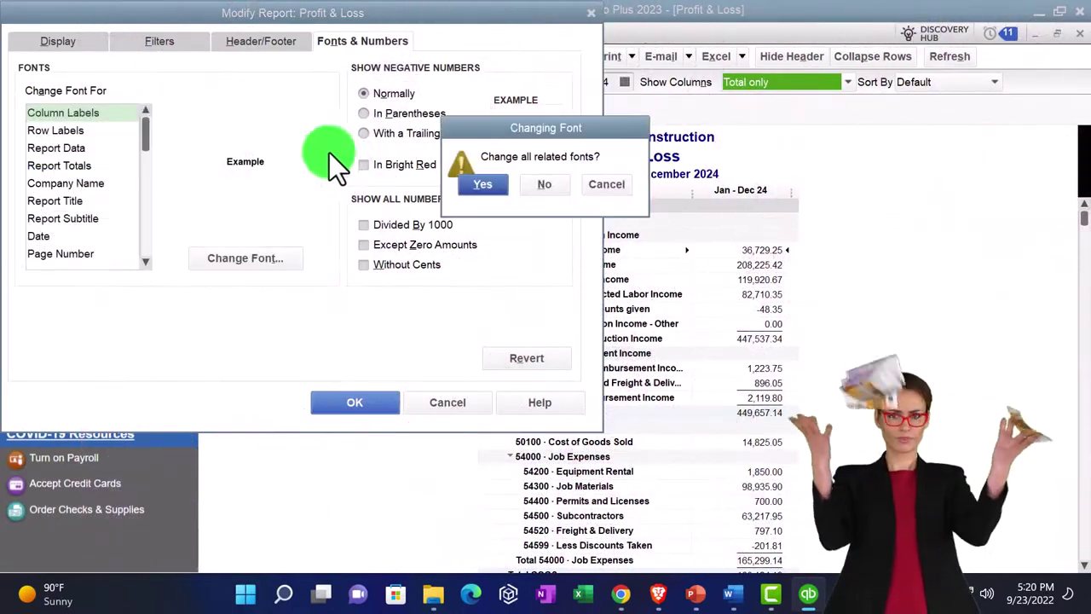
left_click(468, 183)
left_click(363, 401)
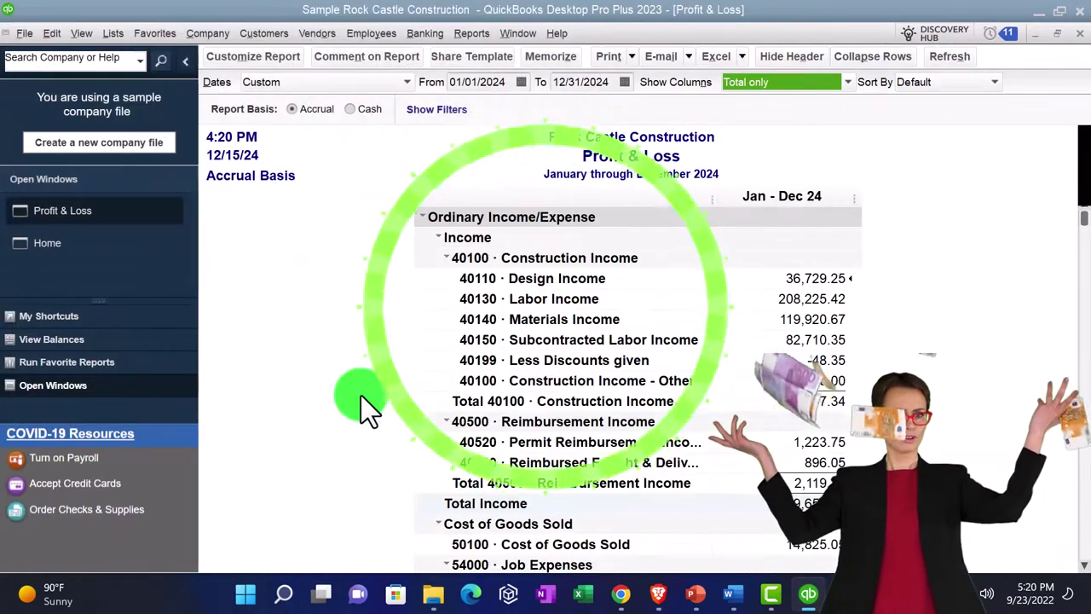
- Open the Balance Sheet Standard report and set its as-of date to 12/31/2024
left_click(467, 37)
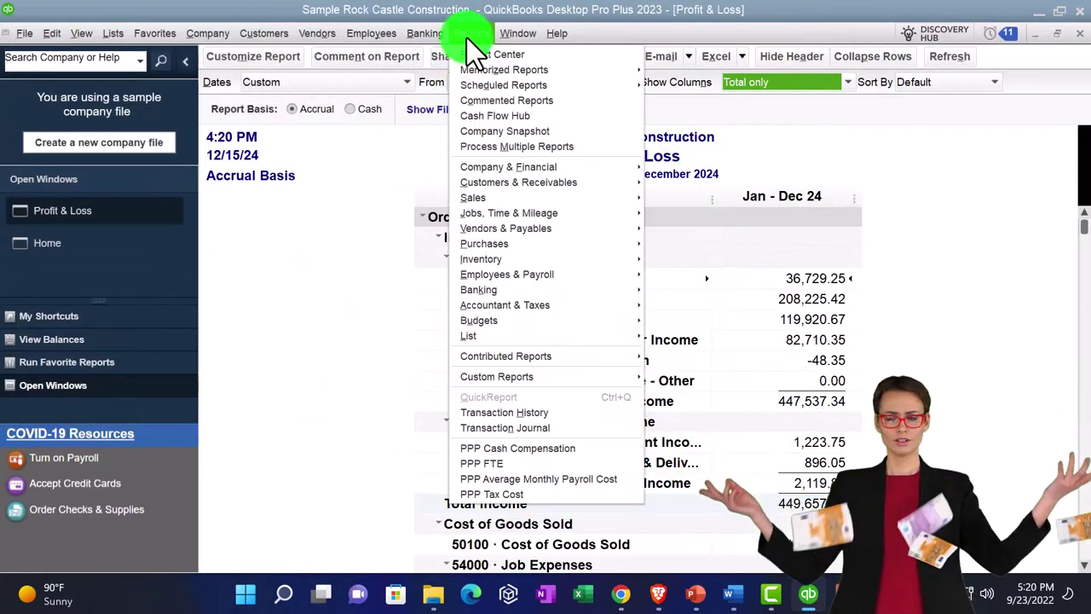
mouse_move(504, 168)
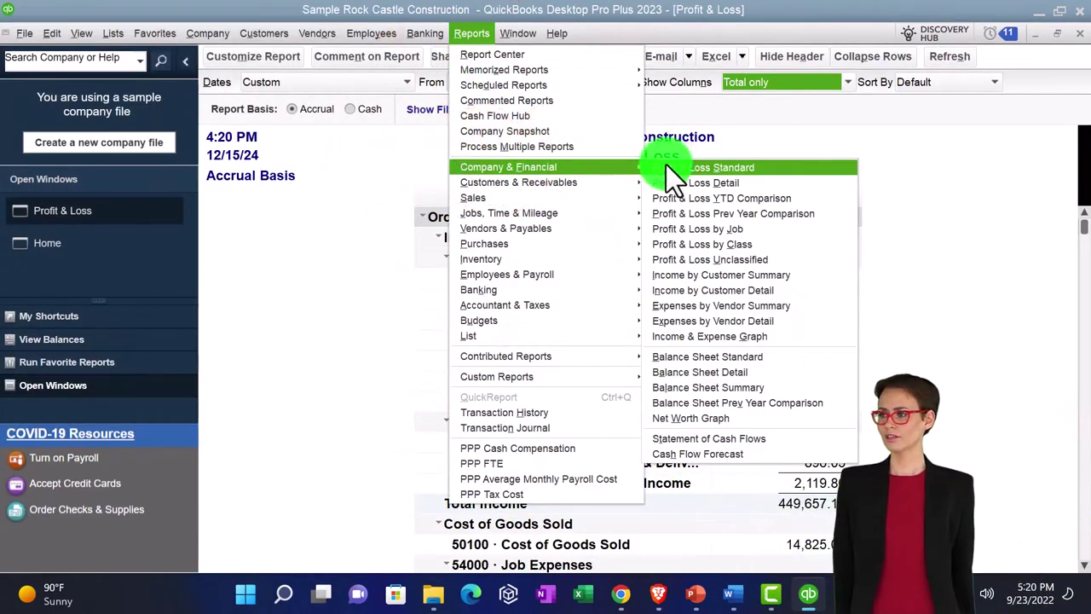
left_click(693, 356)
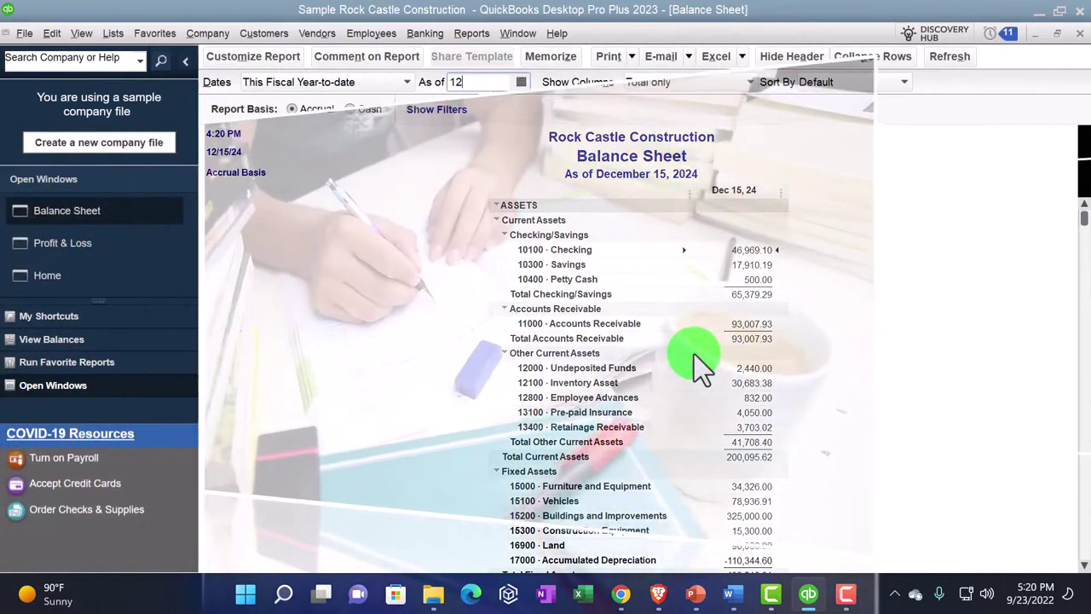
key("Tab")
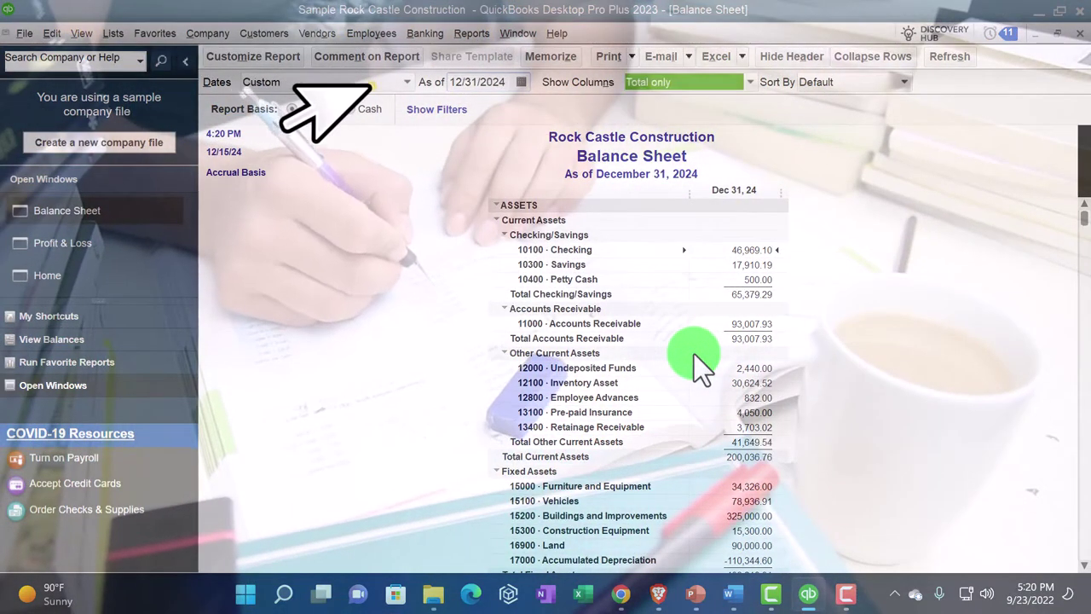
- Customize the Balance Sheet's fonts to size 12, applying the change to all related fonts
left_click(271, 56)
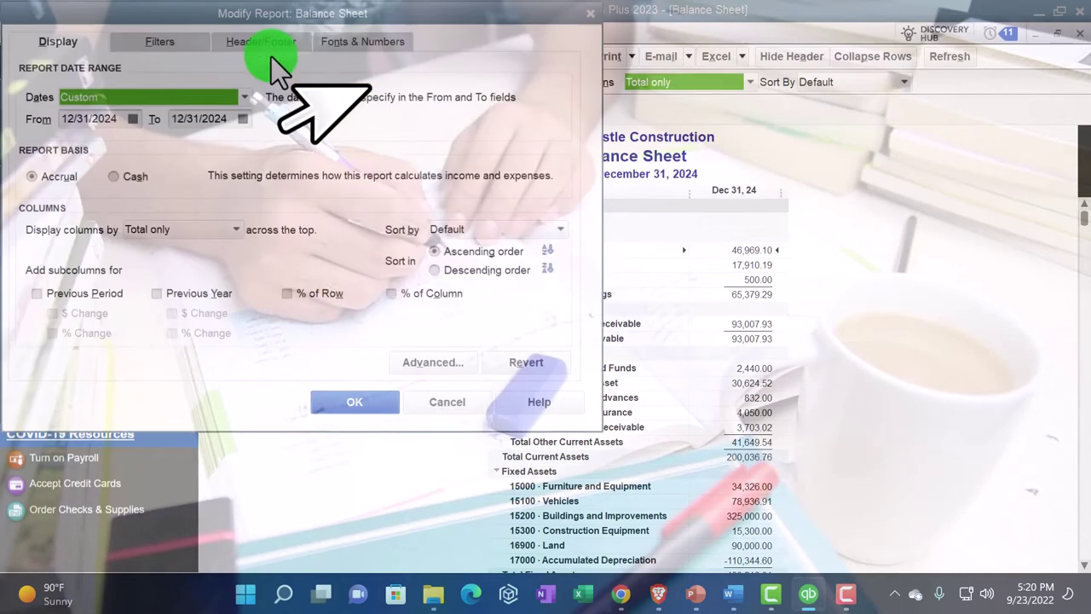
left_click(345, 49)
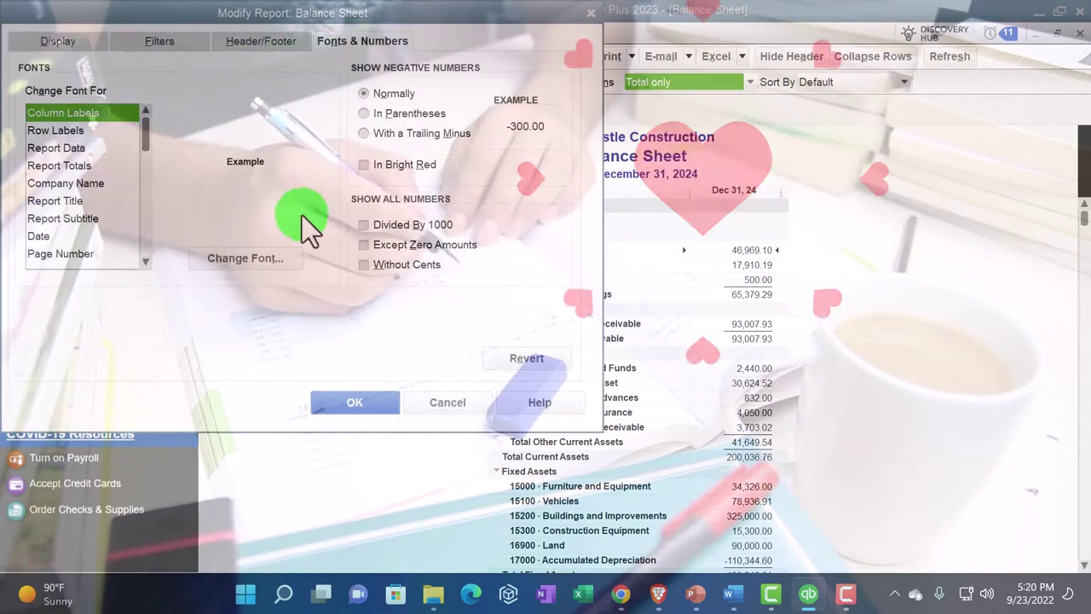
left_click(281, 257)
left_click(256, 211)
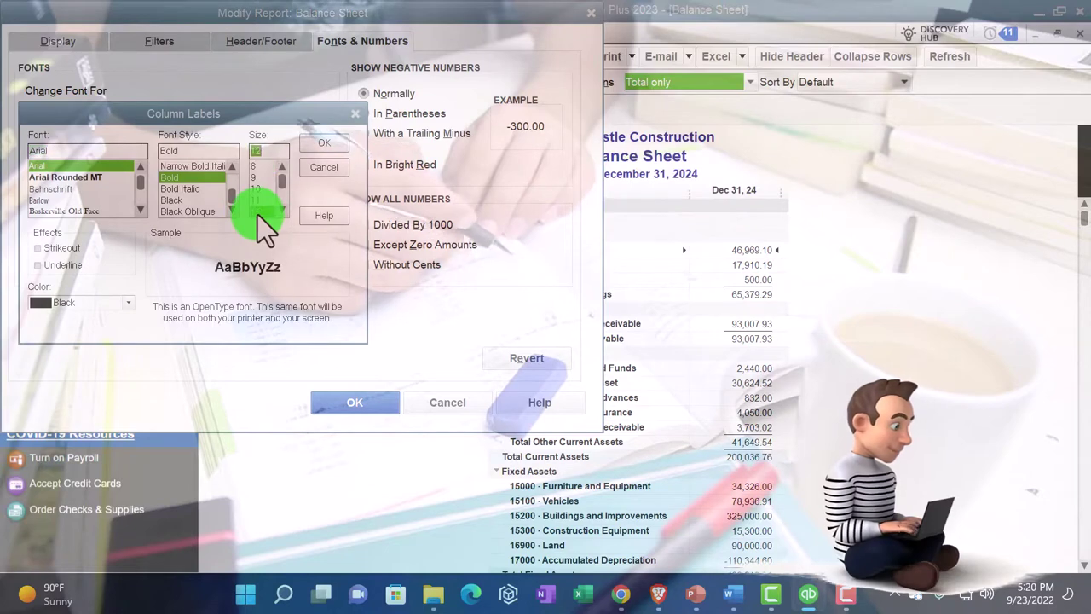
left_click(317, 144)
left_click(469, 179)
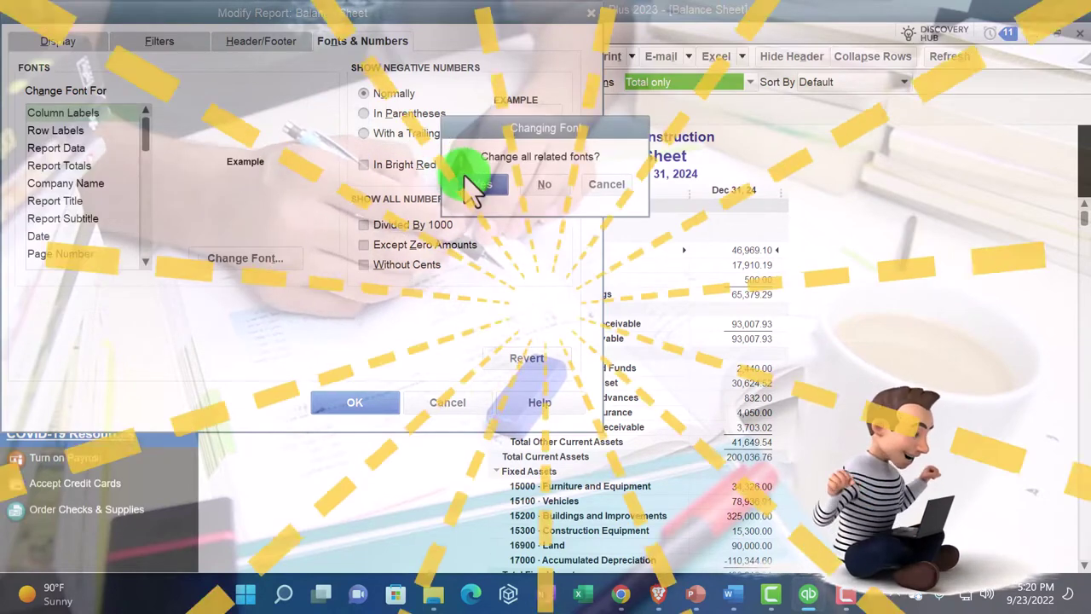
left_click(373, 399)
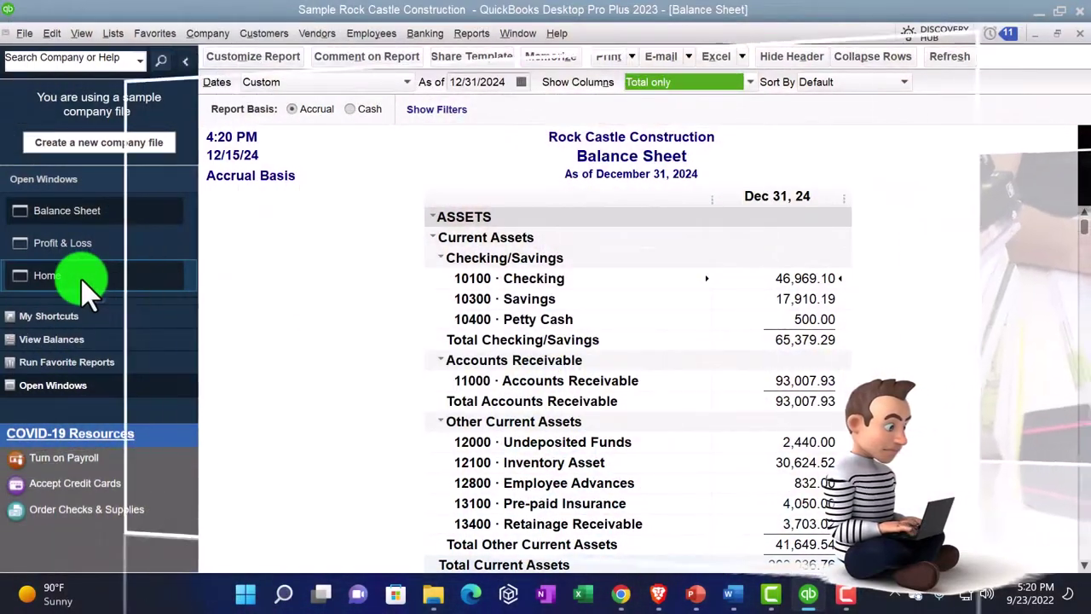
- Return to the Home page and locate Write Checks in the Banking section
left_click(82, 277)
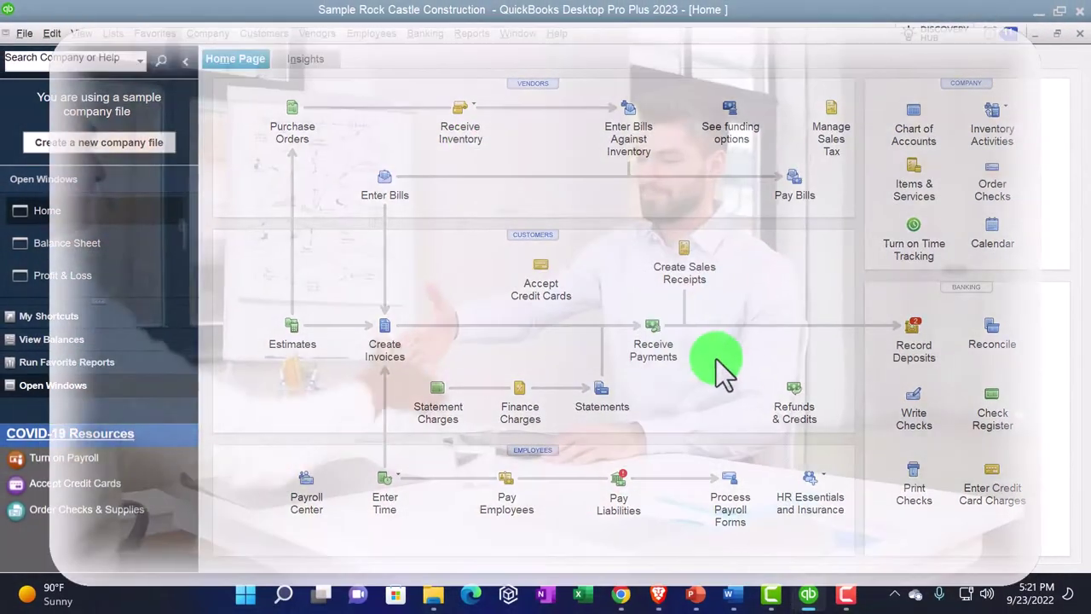
left_click(911, 425)
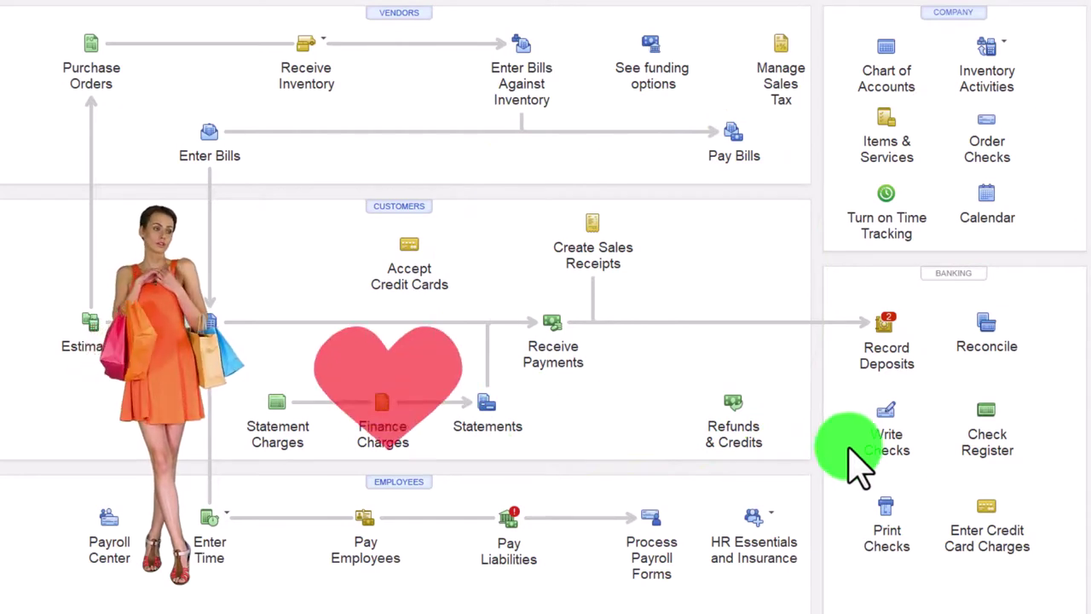
left_click(881, 467)
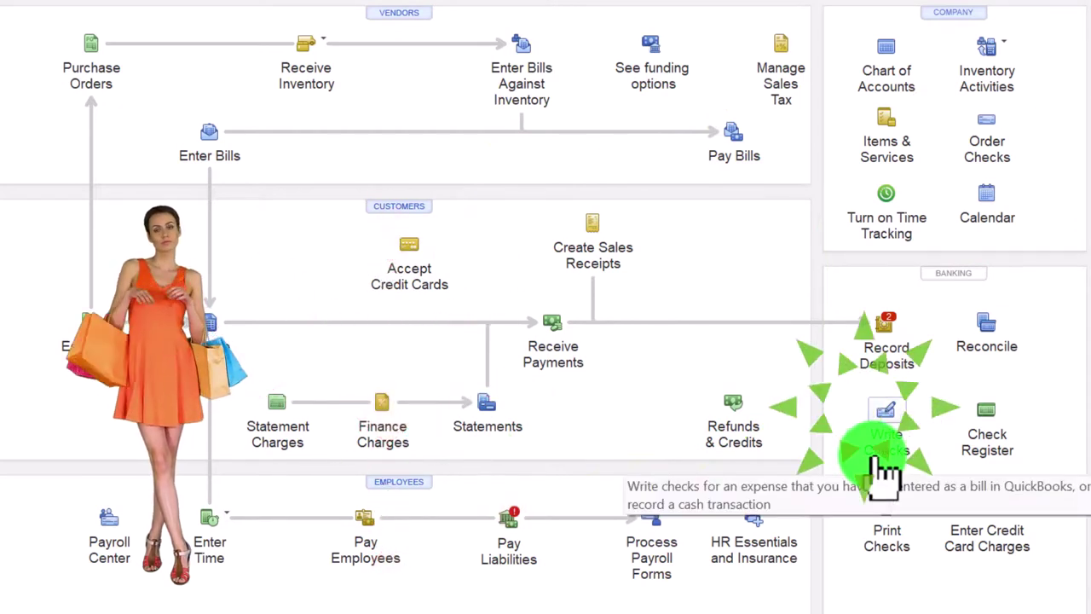
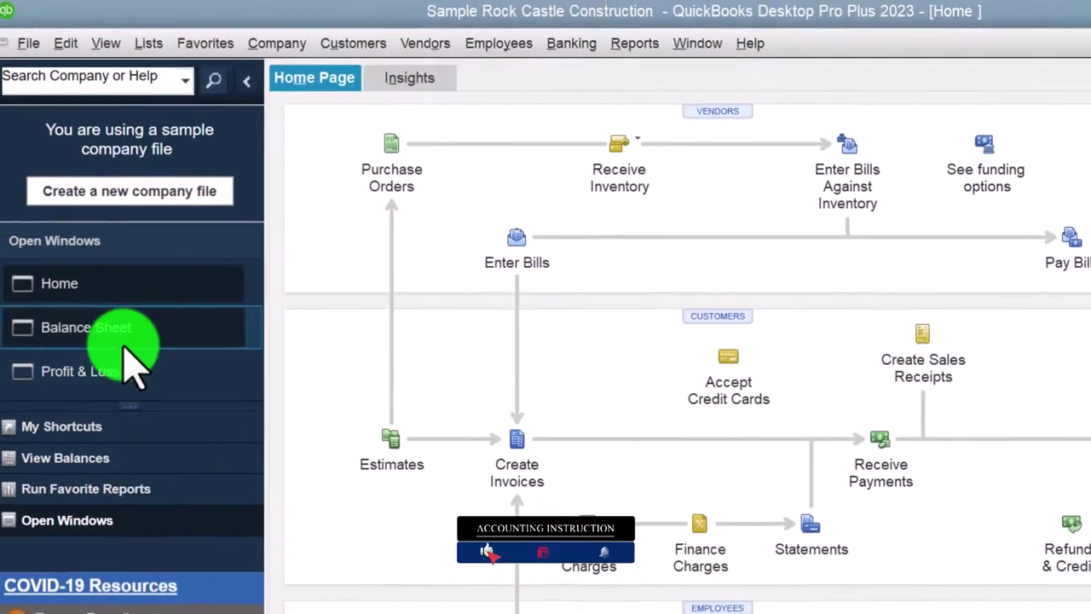
- Drill down from the Balance Sheet's Checking balance and list its transactions from 01/01/2024 to 12/31/2024
left_click(122, 341)
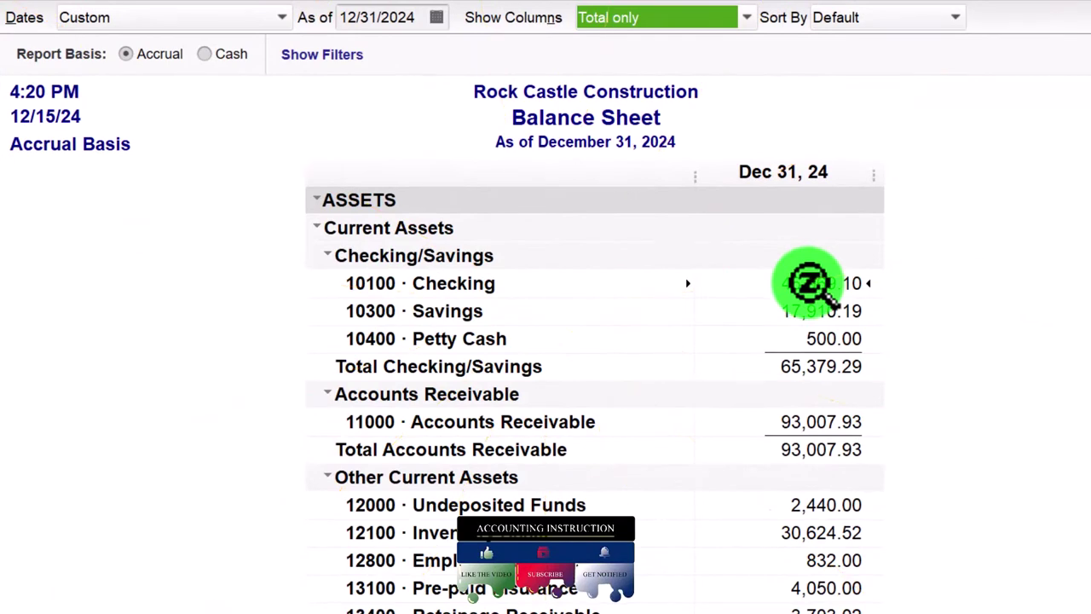
double_click(810, 283)
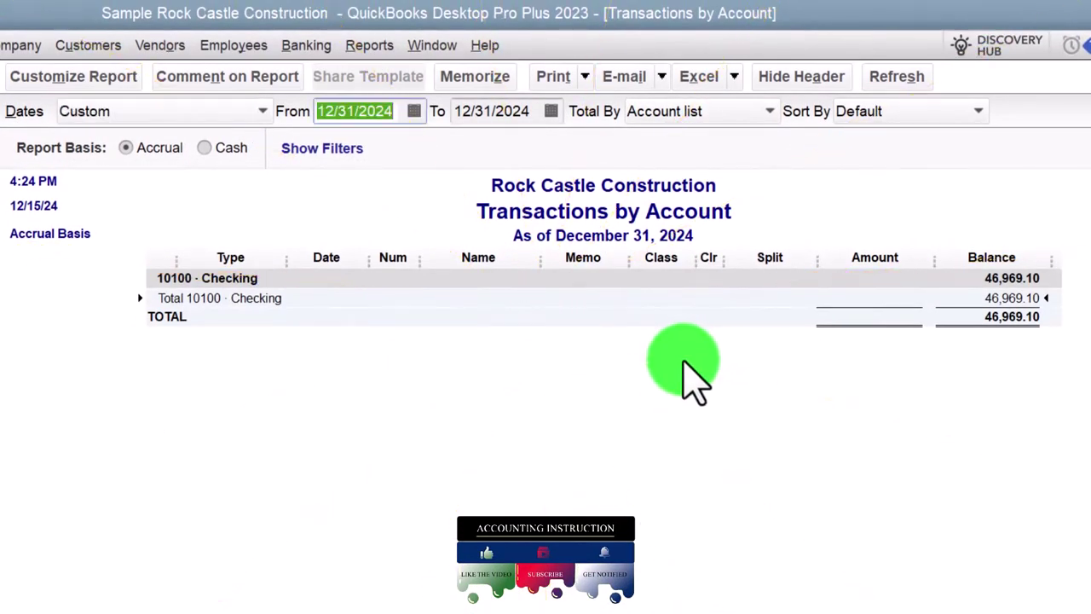
key("Tab")
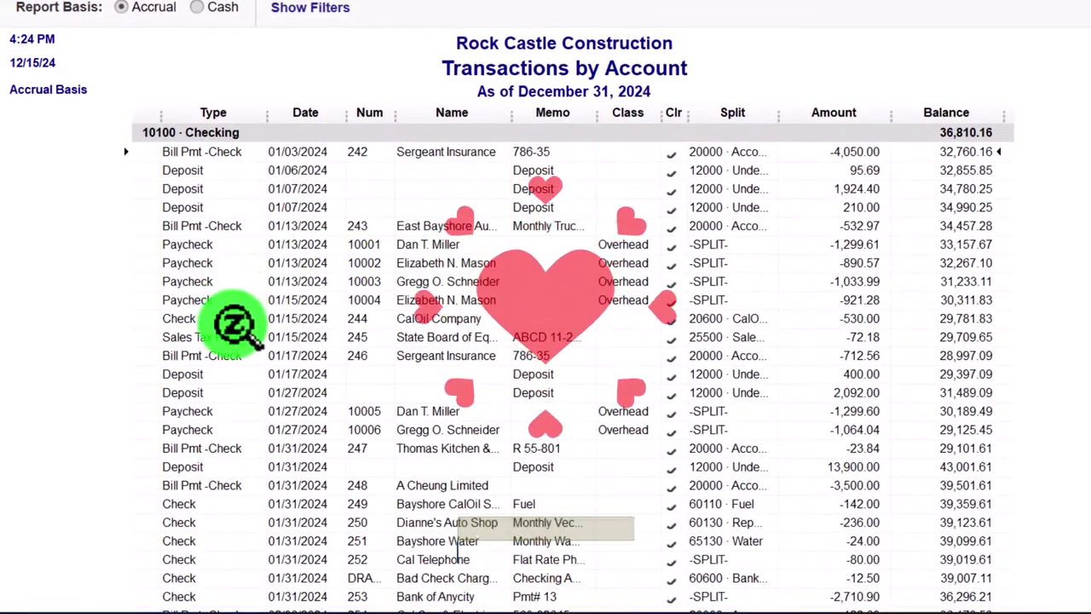
- View the 01/31/2024 check to Dianne's Auto Shop, then close it and the Transactions by Account report
scroll(235, 324, "down", 2)
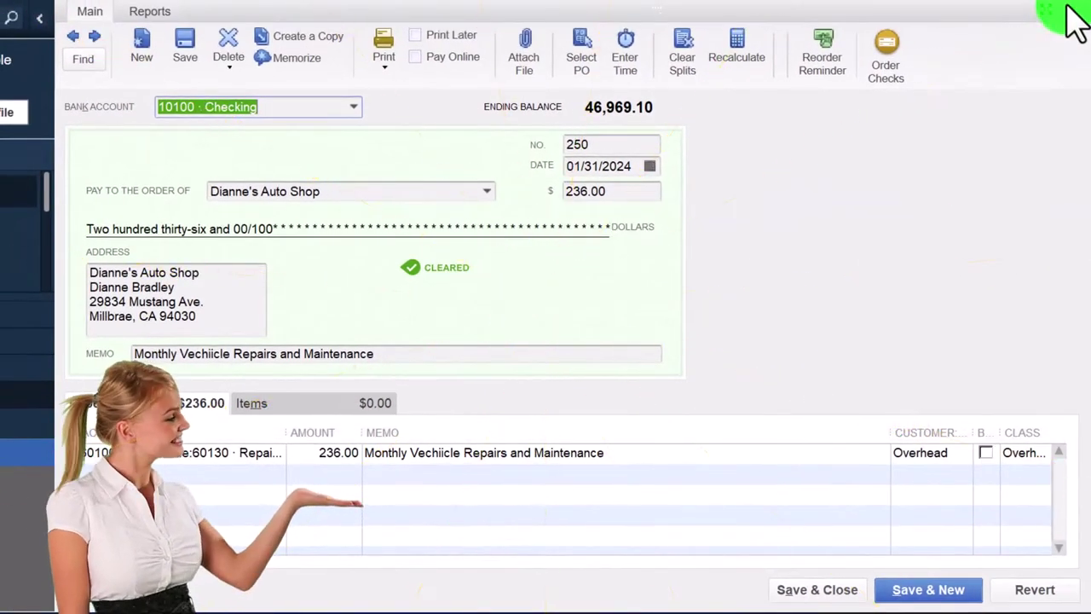
left_click(1080, 12)
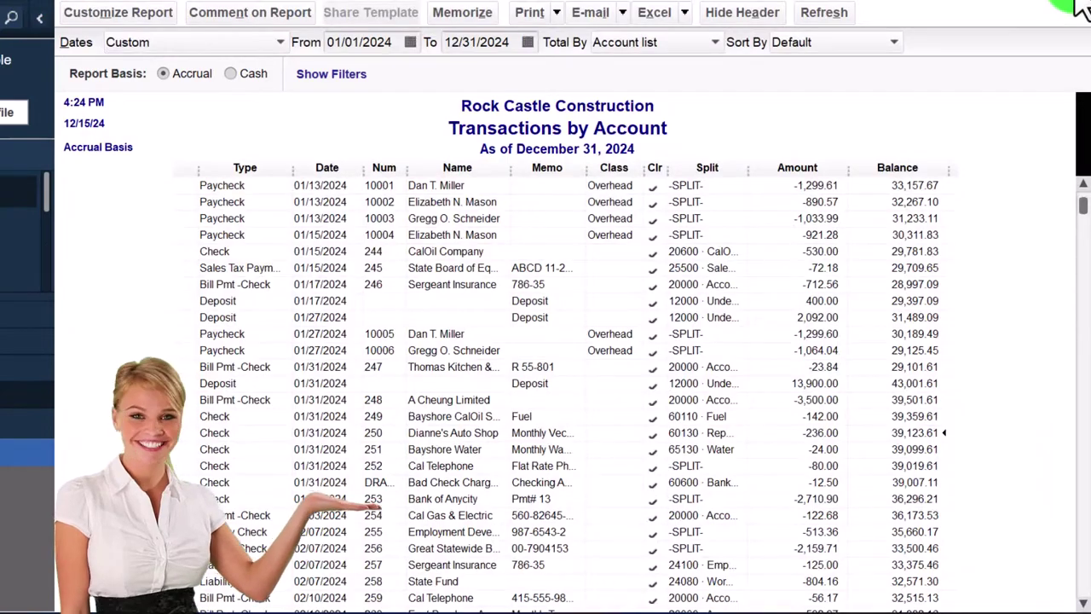
left_click(1079, 12)
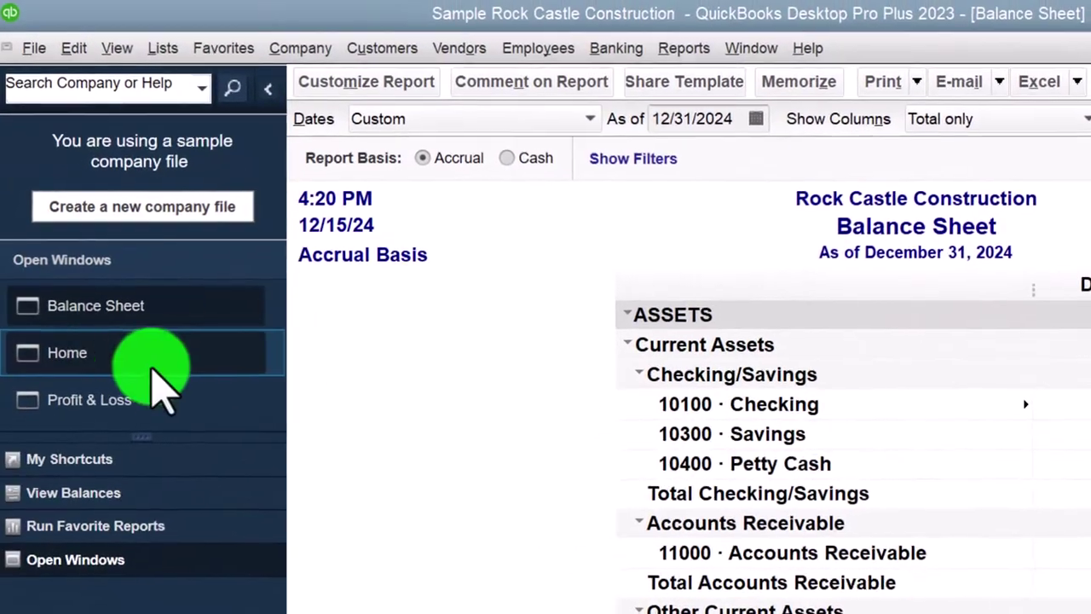
- Return to the Home page and open the account register for 10100 · Checking, collapsing the side pane to widen it
left_click(90, 356)
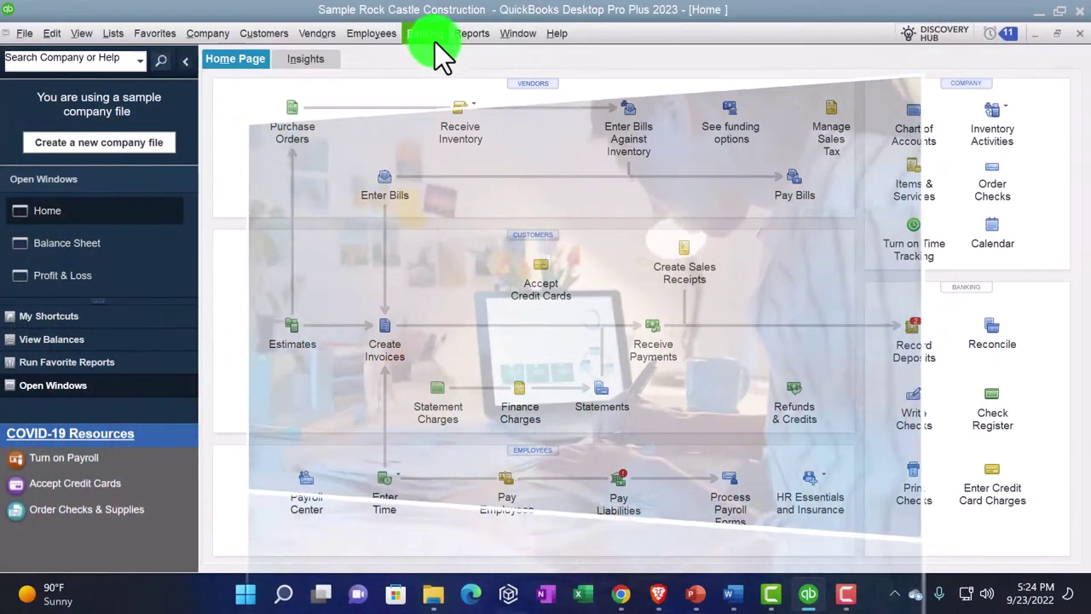
left_click(429, 36)
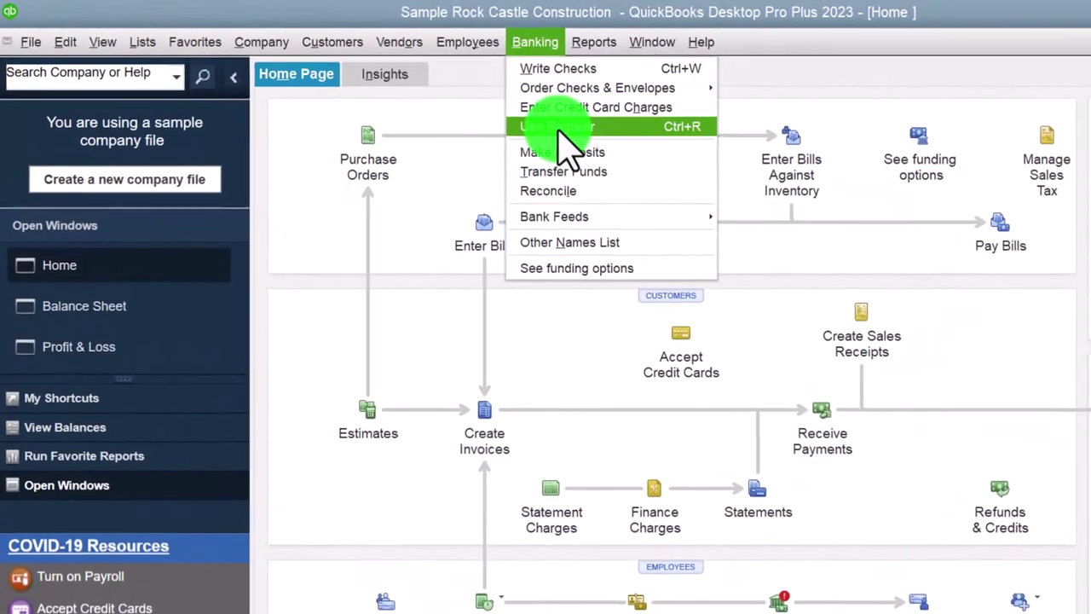
left_click(494, 100)
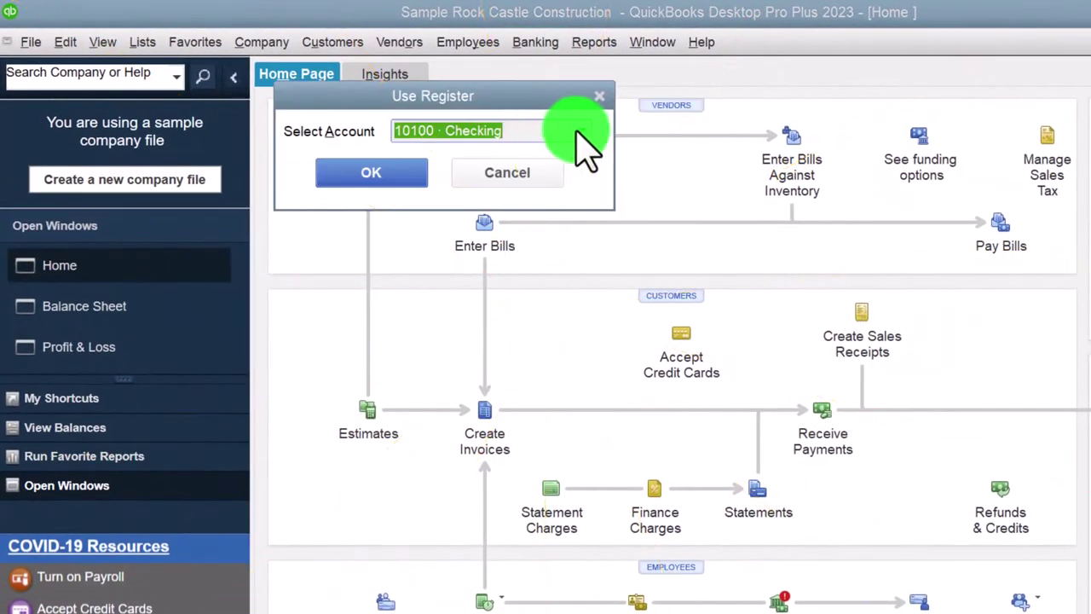
left_click(580, 133)
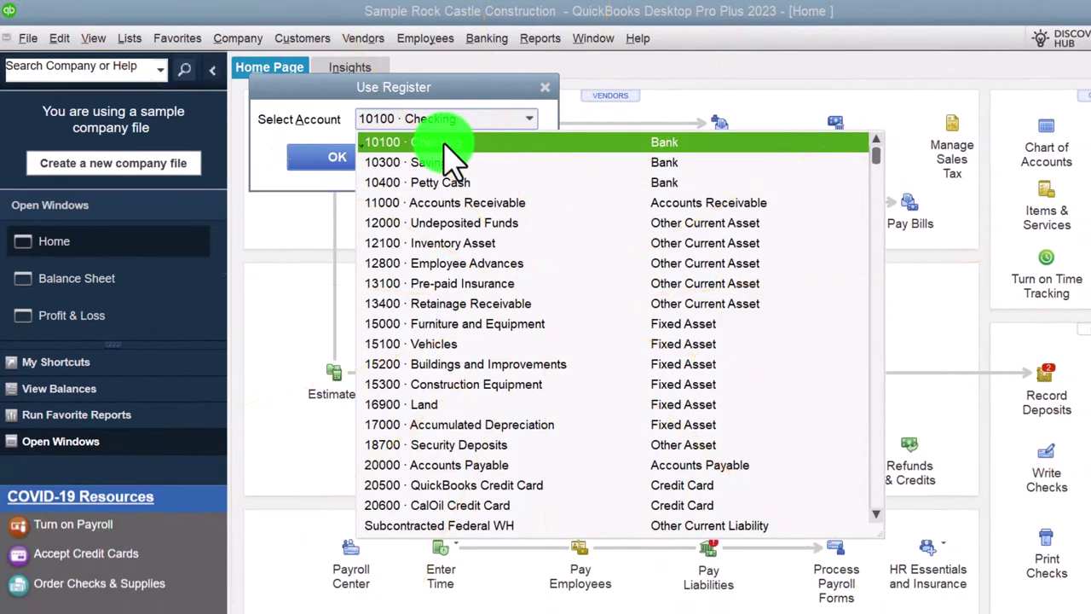
left_click(441, 143)
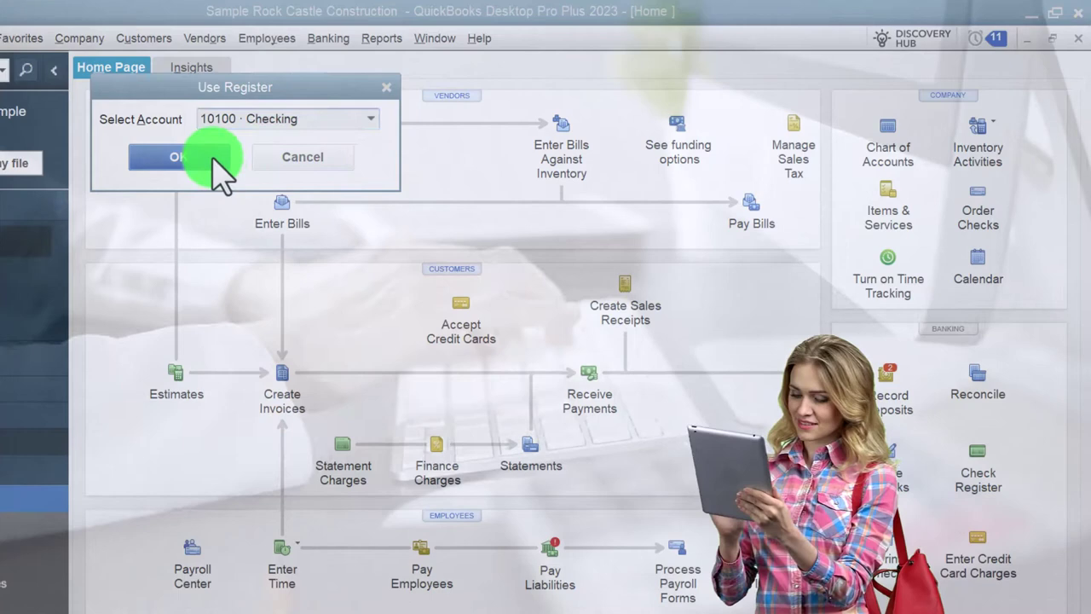
left_click(214, 157)
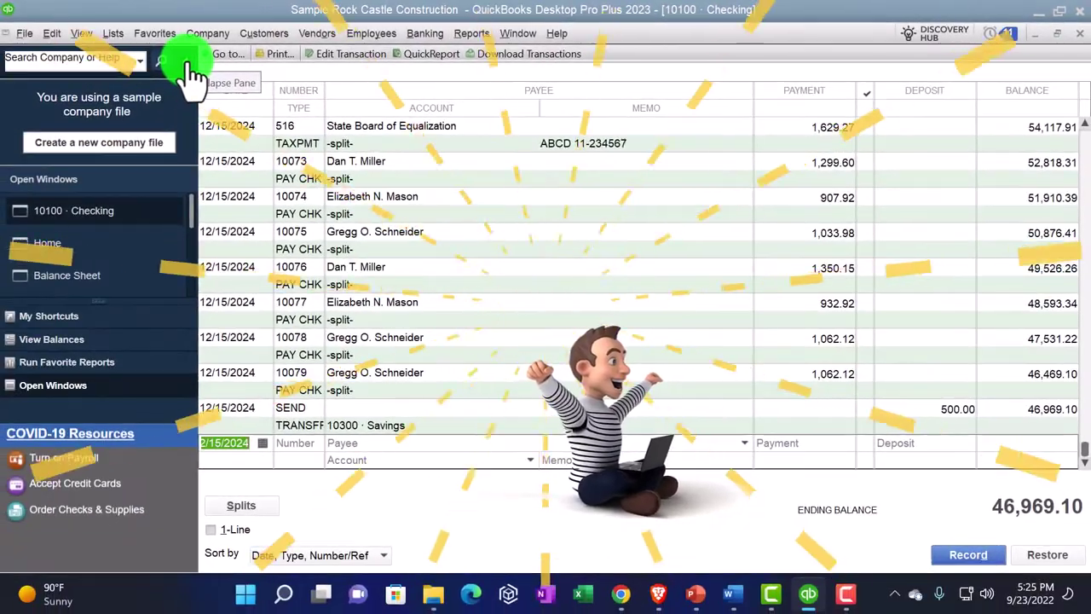
left_click(180, 65)
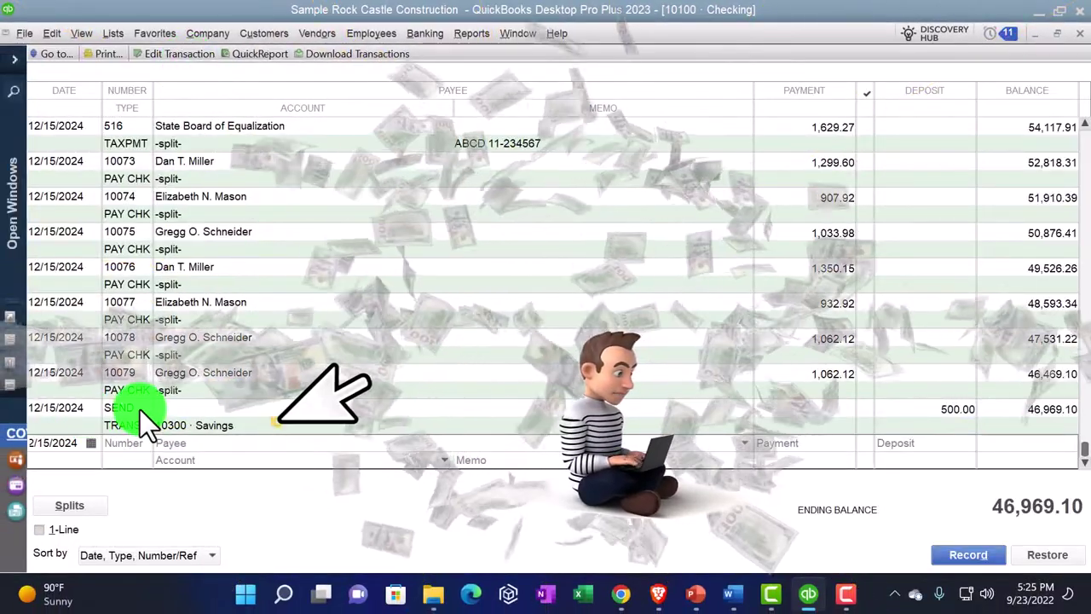
- Browse the Checking register backward from the 12/15/2024 entries to 11/30/2024, comparing the transaction types
left_click(140, 409)
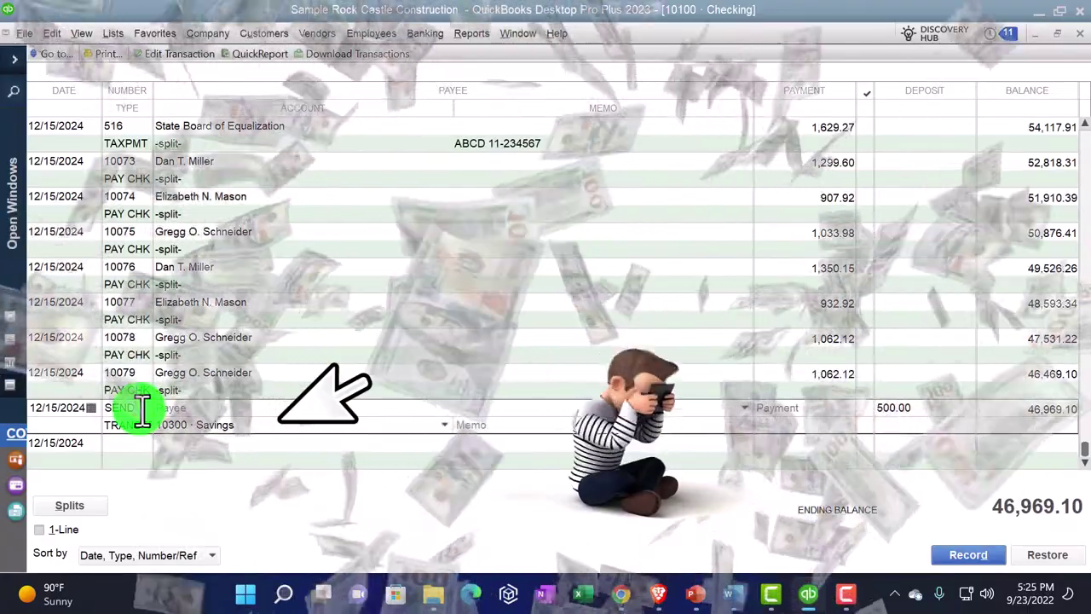
scroll(141, 409, "up", 4)
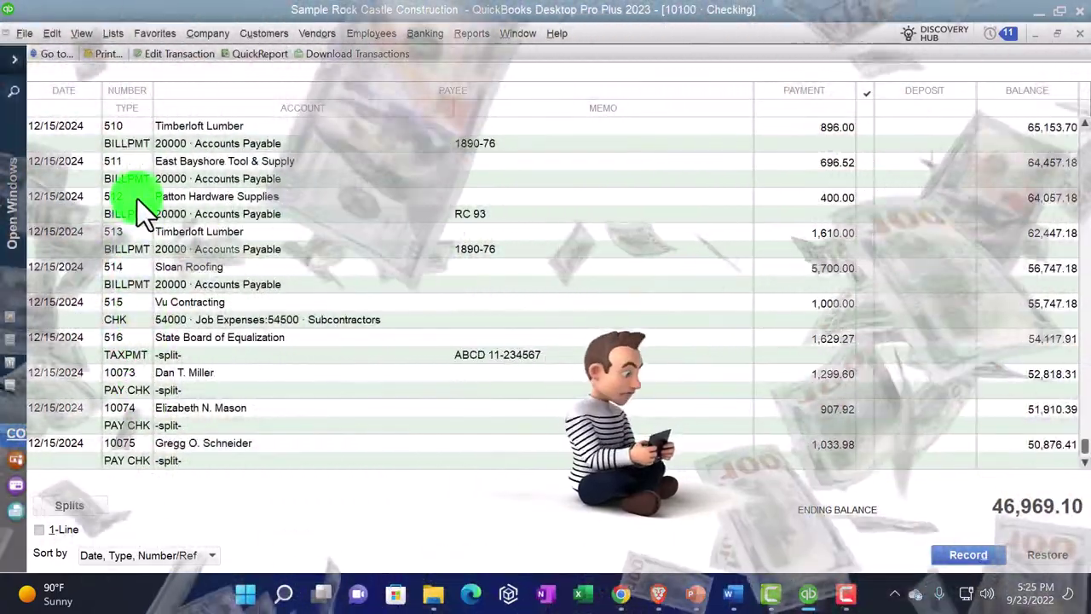
left_click(140, 205)
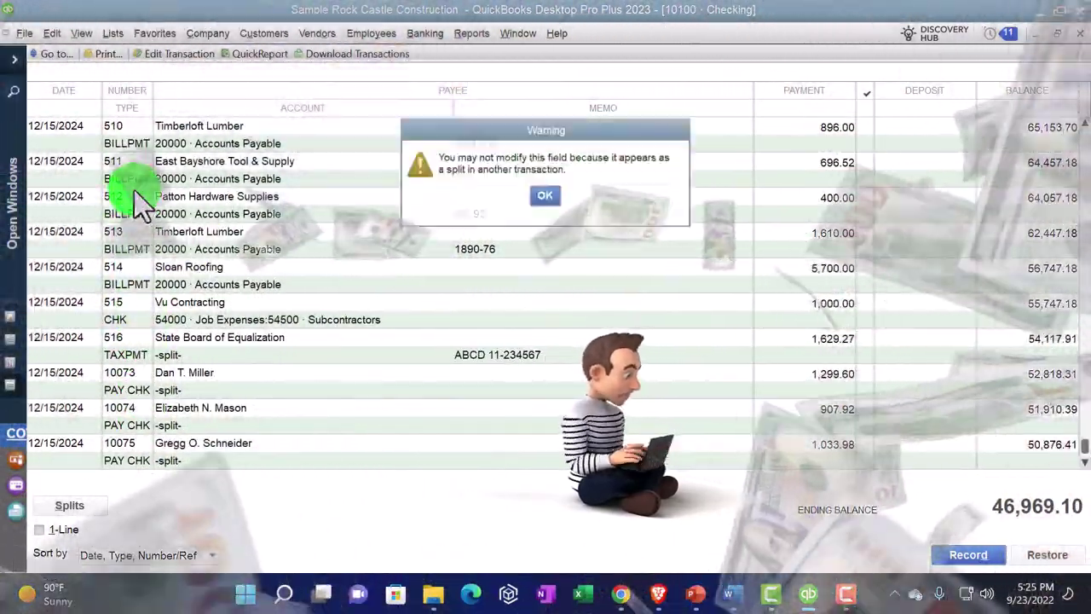
left_click(552, 199)
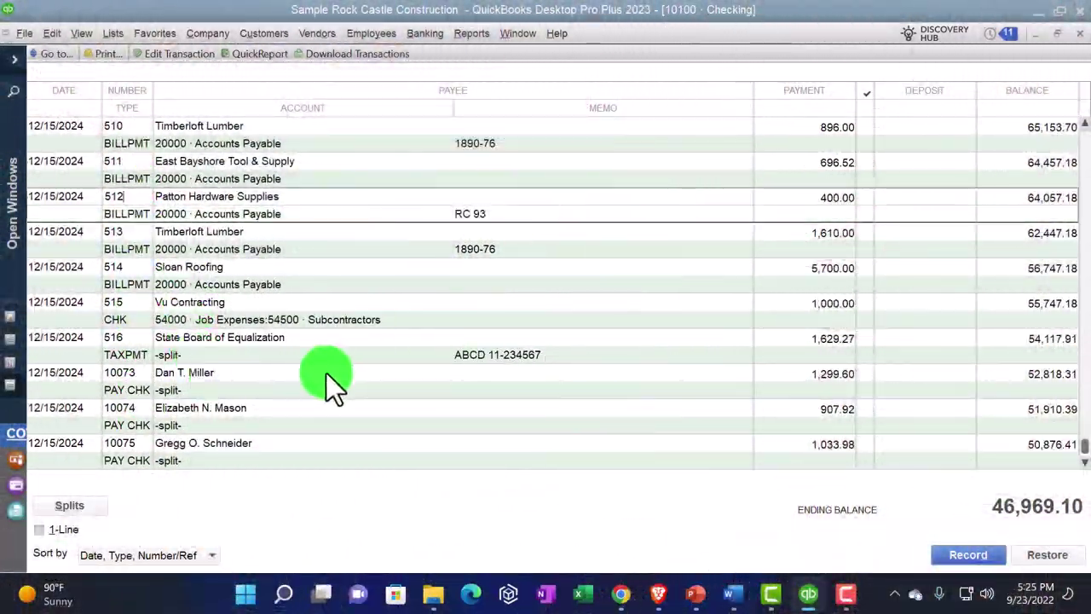
scroll(327, 375, "up", 6)
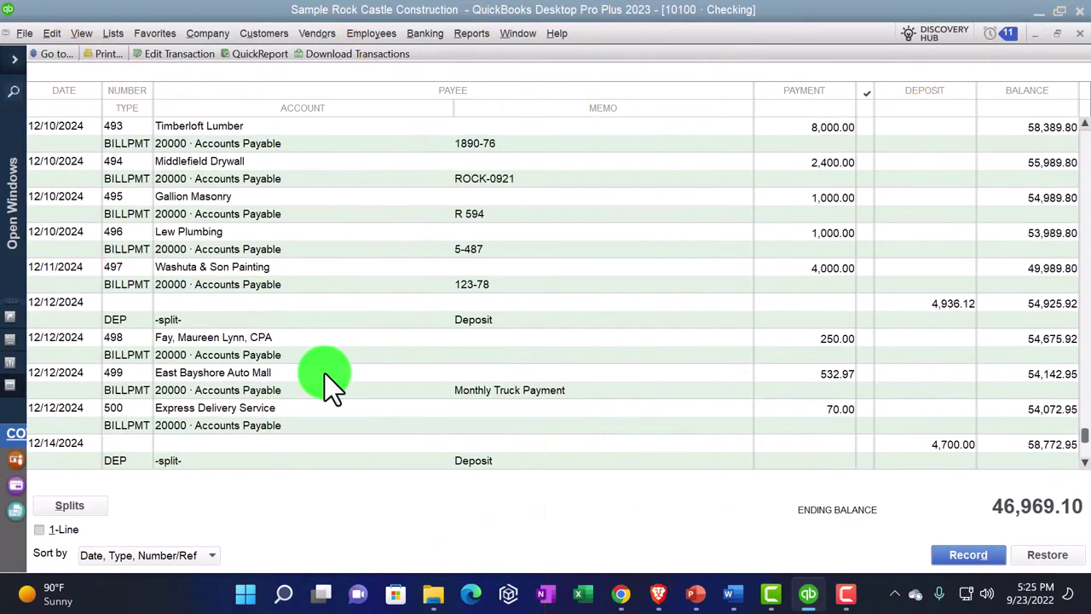
scroll(324, 374, "up", 1)
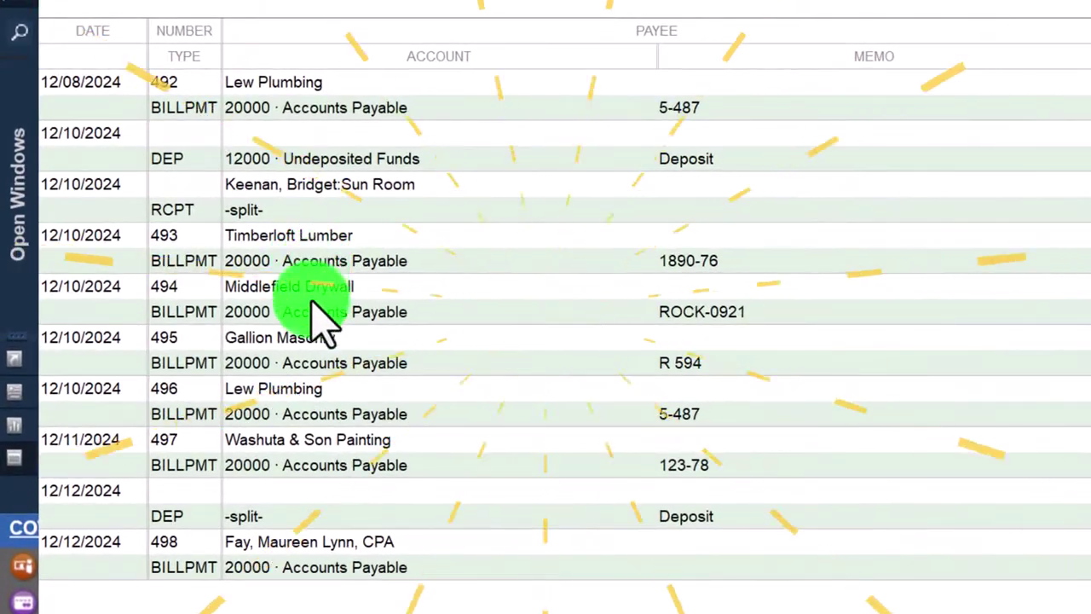
scroll(326, 328, "up", 12)
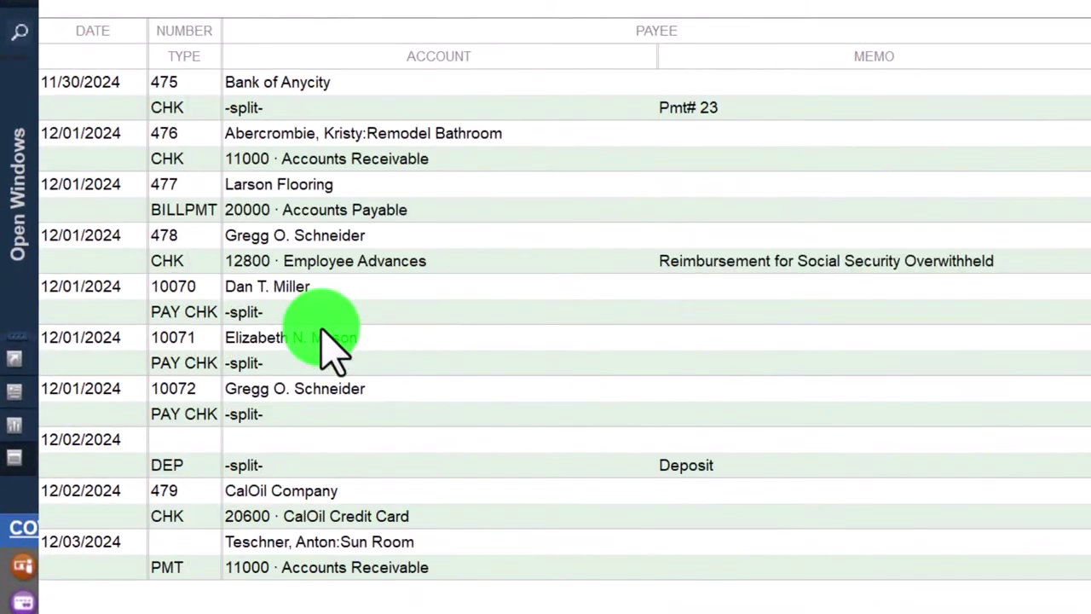
- Inspect the CHK-type entries 475 and 476 in the register, including their accounts, and close the register
left_click(162, 107)
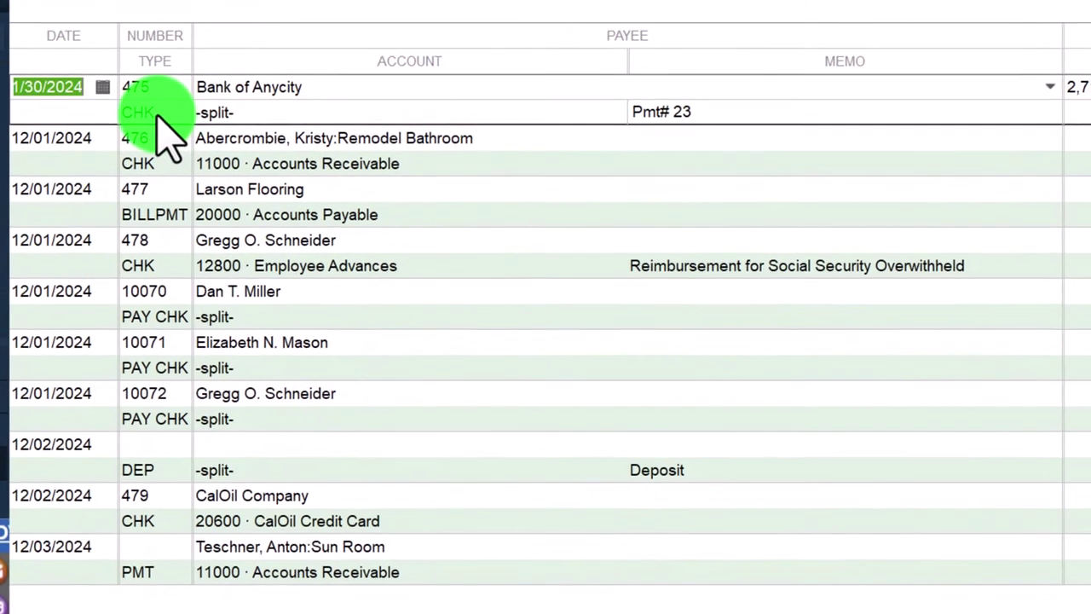
left_click(157, 168)
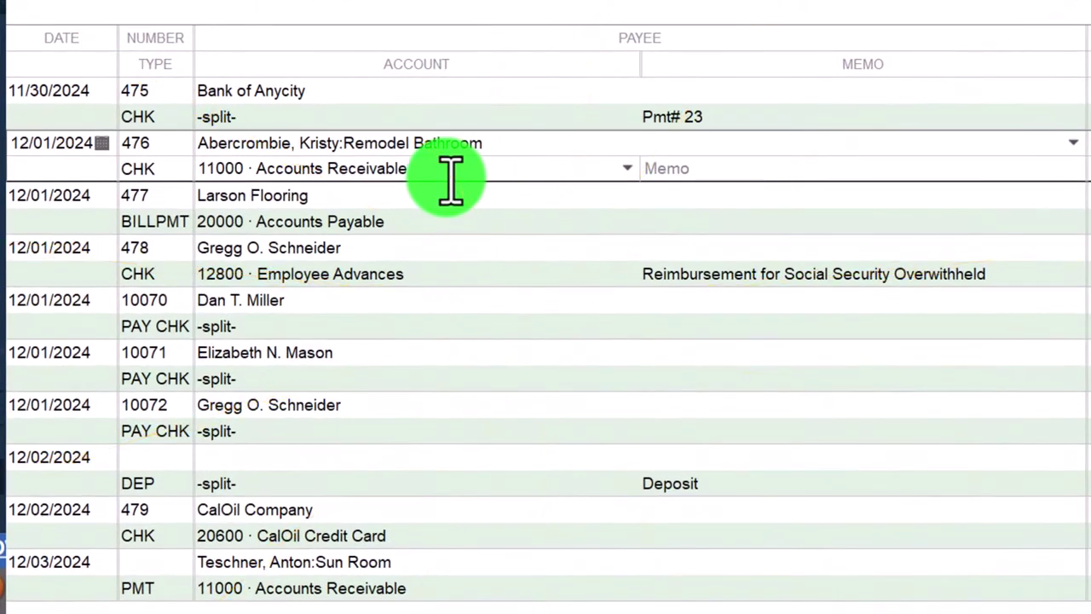
double_click(160, 184)
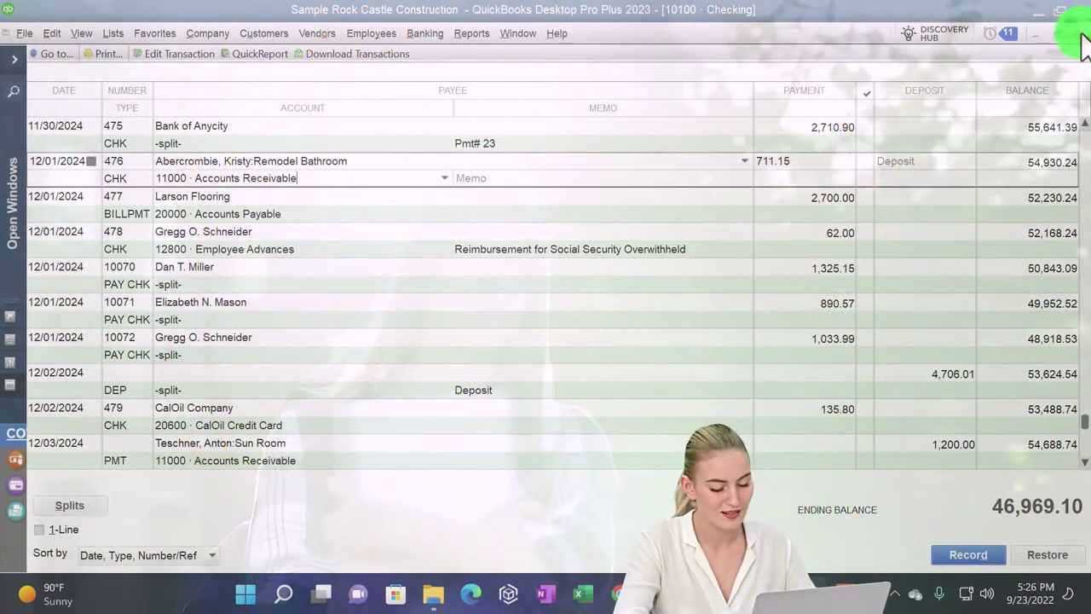
left_click(1081, 36)
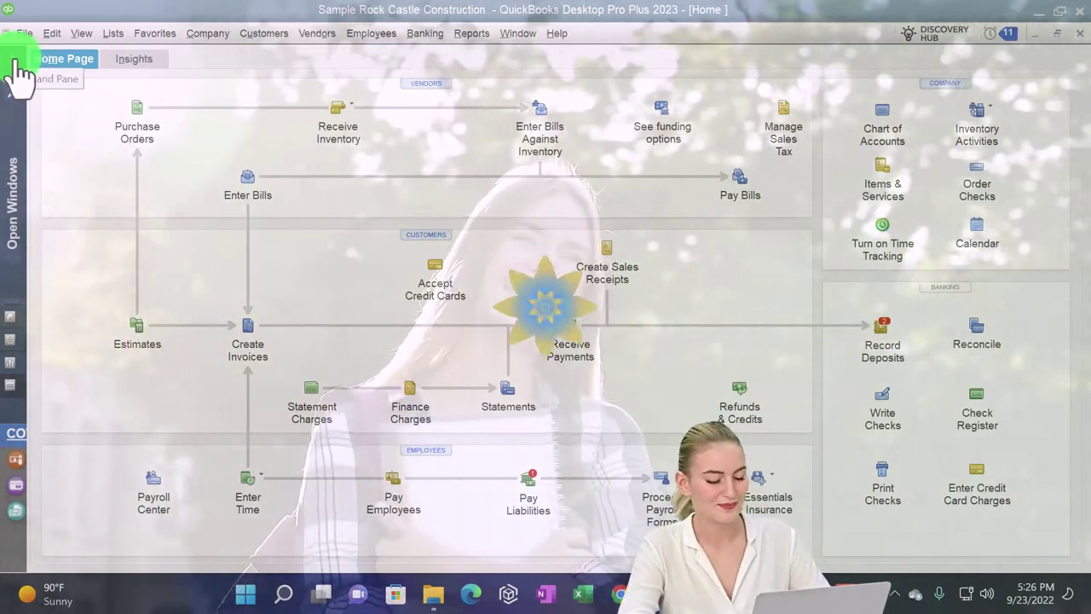
- Drill down from the Balance Sheet's Checking balance and list its transactions starting 01/01/2024, with the side pane collapsed
left_click(15, 67)
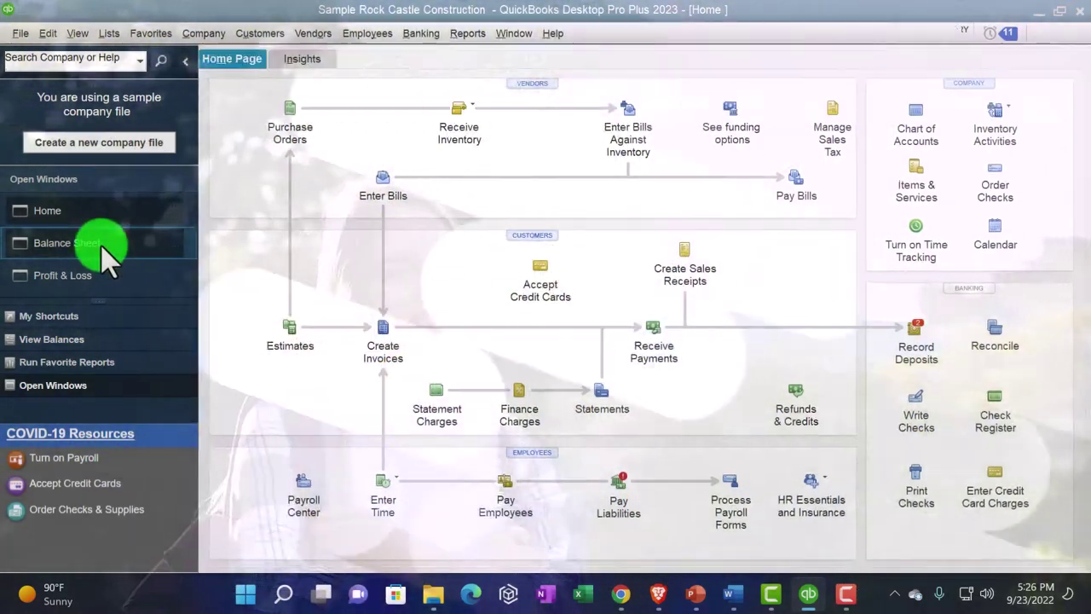
left_click(102, 248)
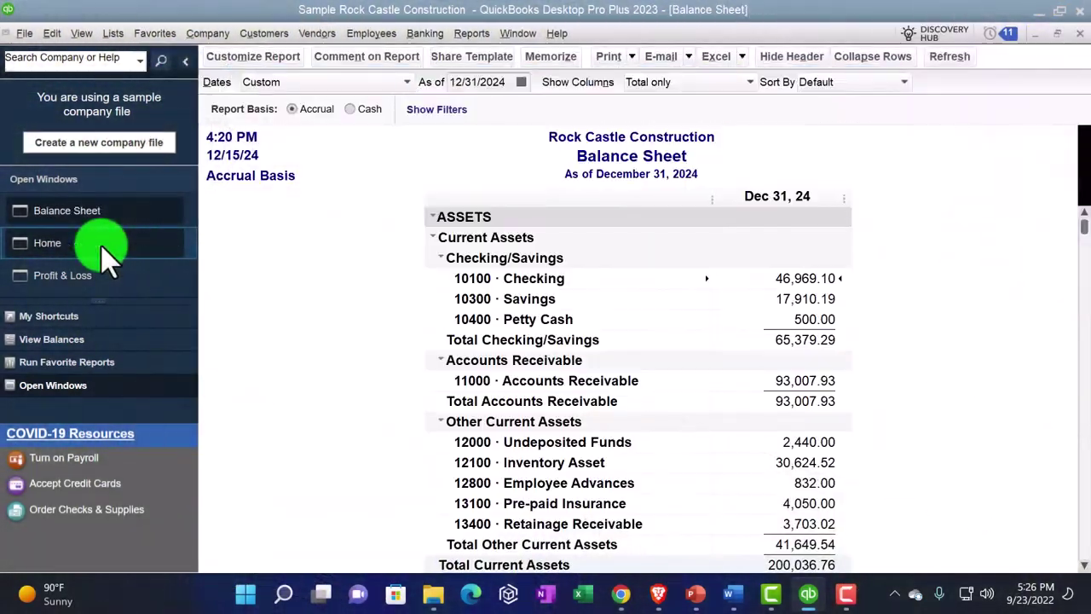
double_click(785, 279)
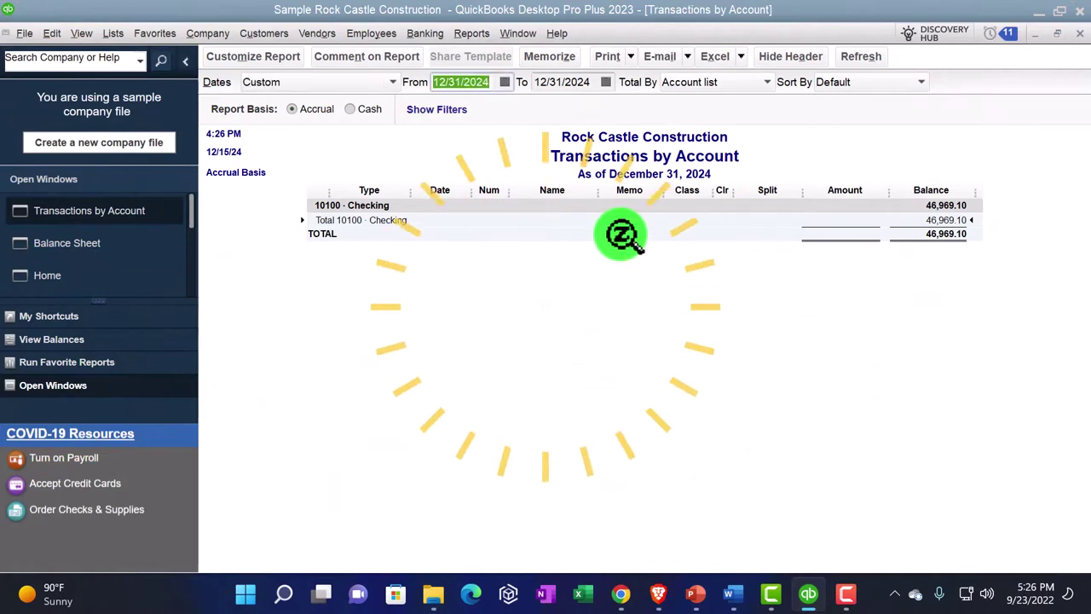
type("010124")
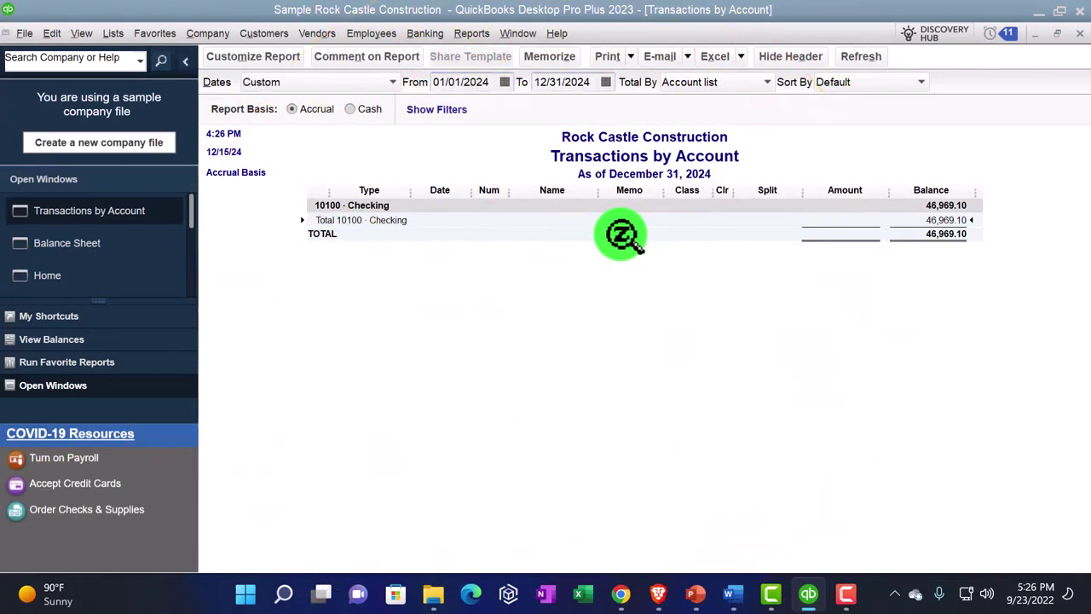
key("Tab")
left_click(193, 62)
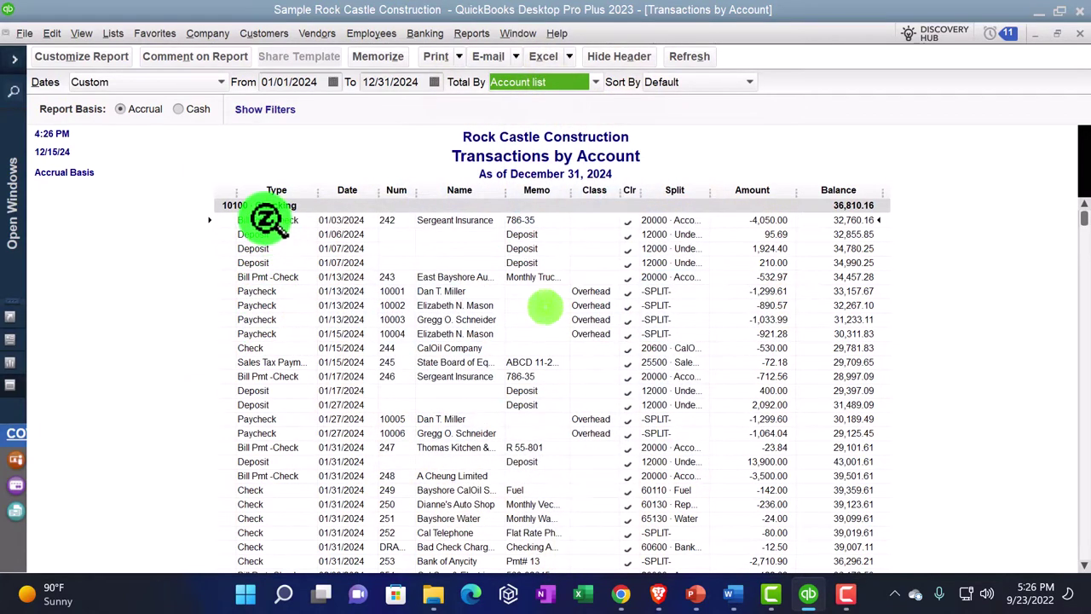
- Look through the check-type transactions in the report and open the 01/31/2024 check to Dianne's Auto Shop
double_click(774, 223)
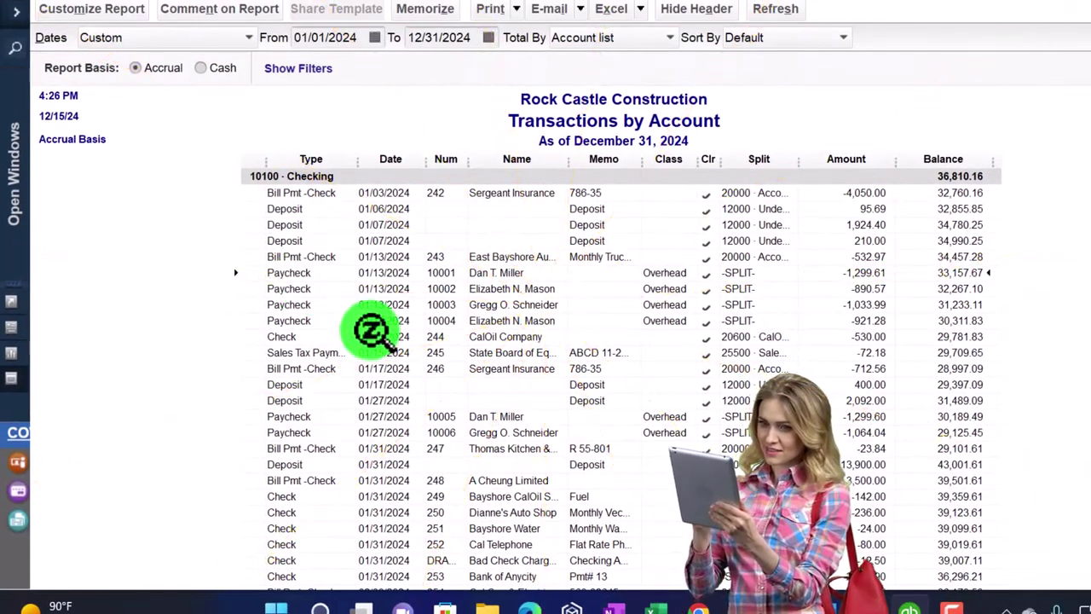
double_click(314, 289)
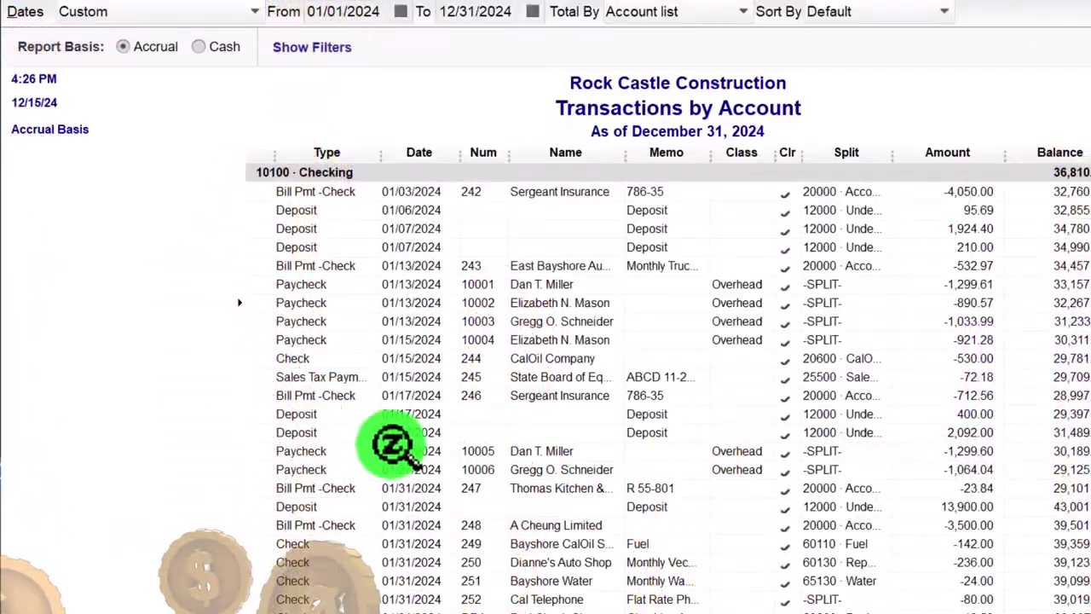
double_click(195, 382)
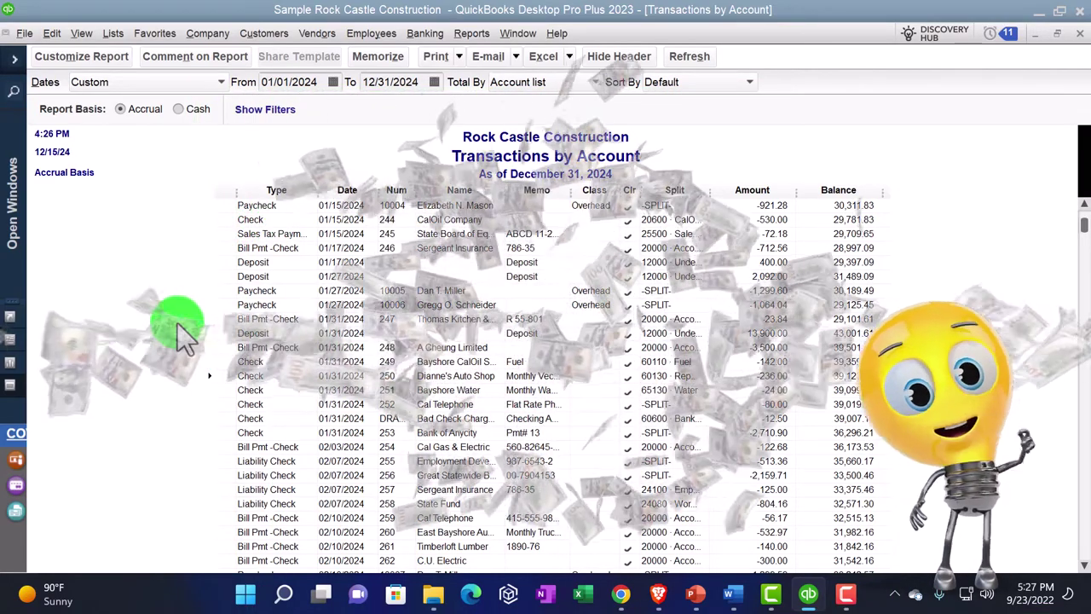
scroll(177, 323, "down", 1)
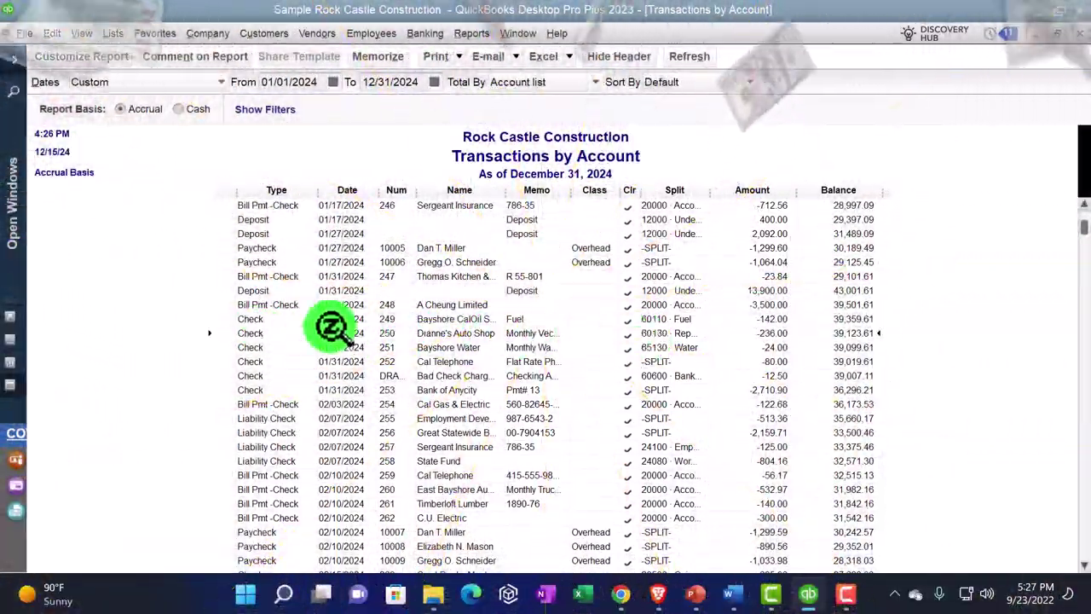
double_click(256, 337)
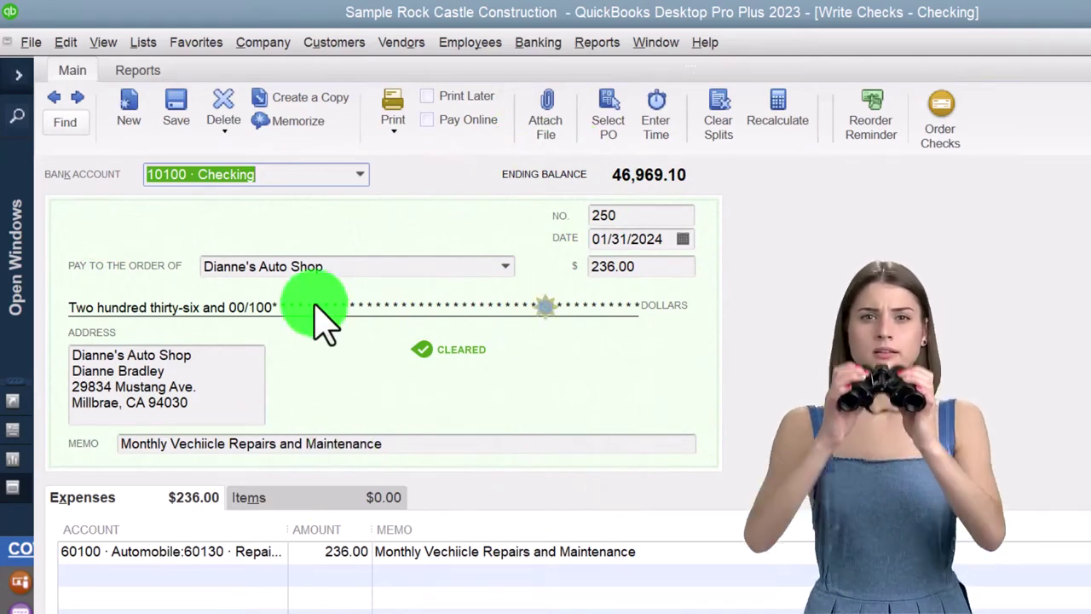
- Review the check's bank account choices, check number, date and payee list, leaving 10100 · Checking and Dianne's Auto Shop selected
left_click(369, 171)
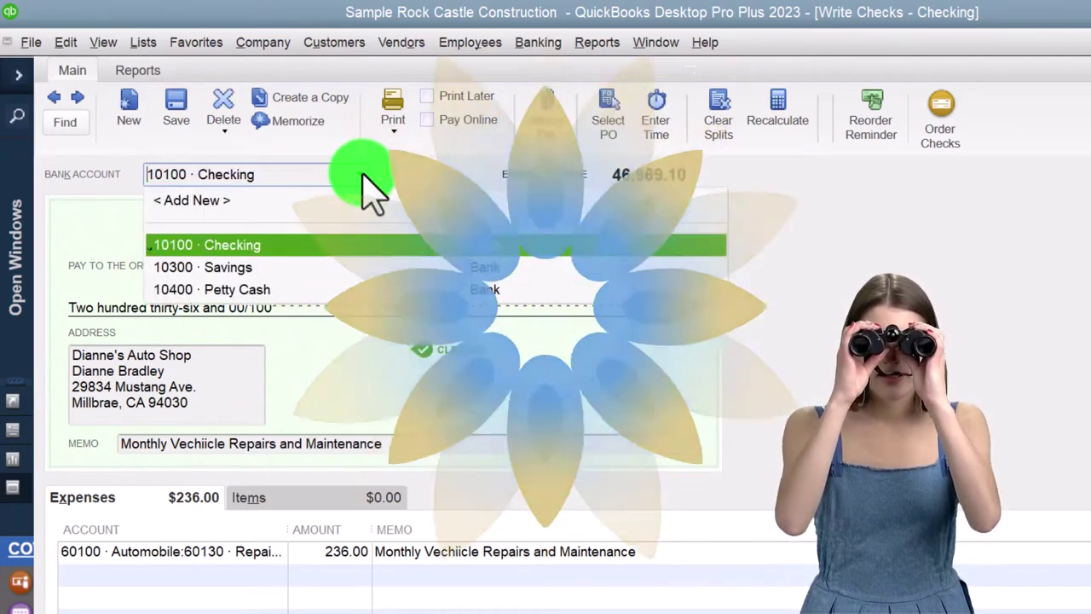
left_click(364, 170)
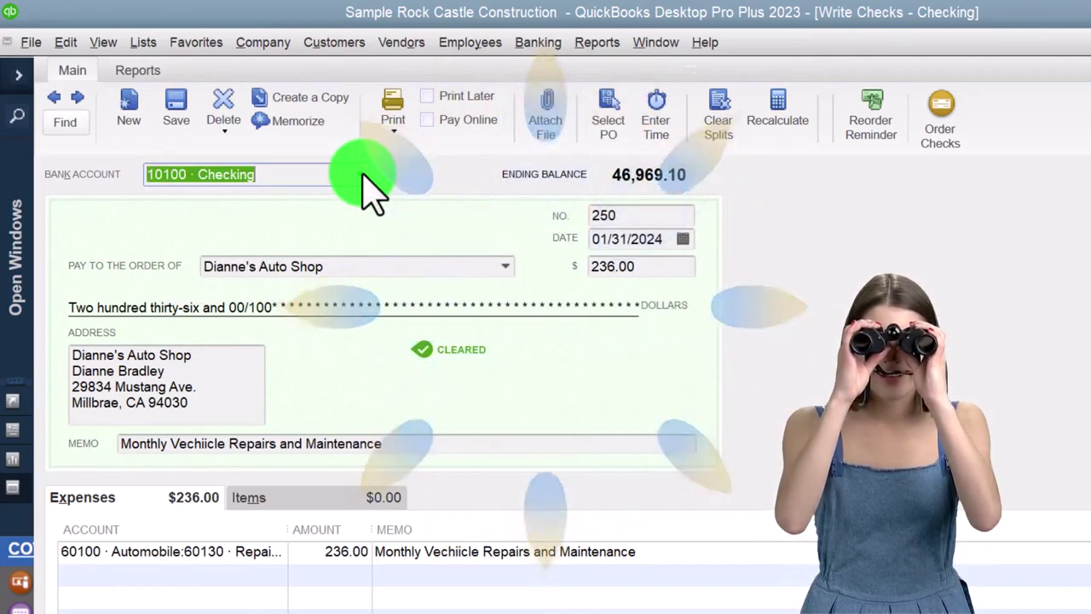
left_click(613, 219)
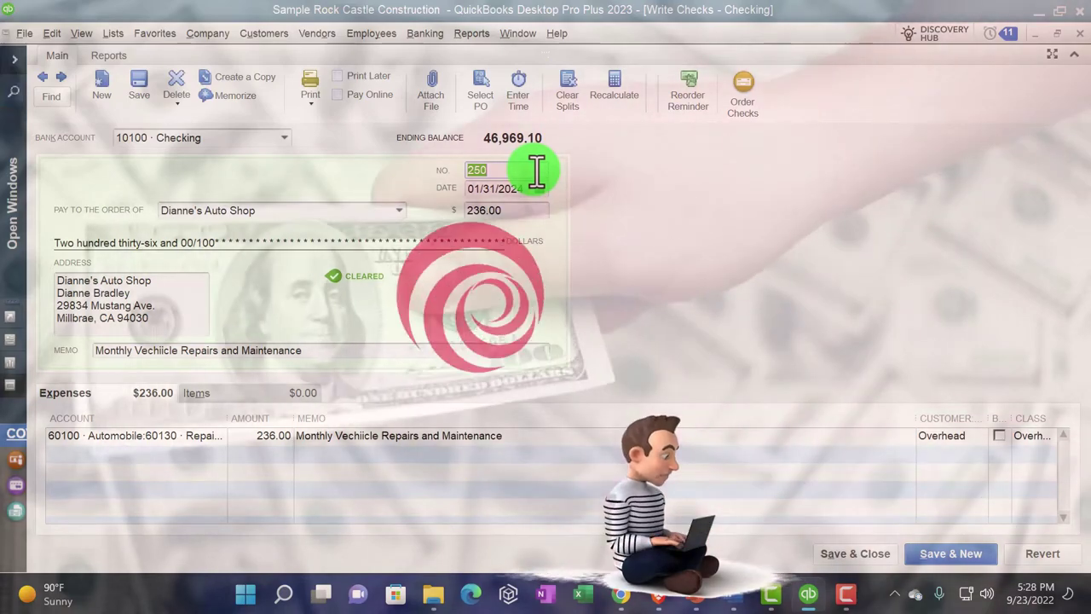
left_click(536, 171)
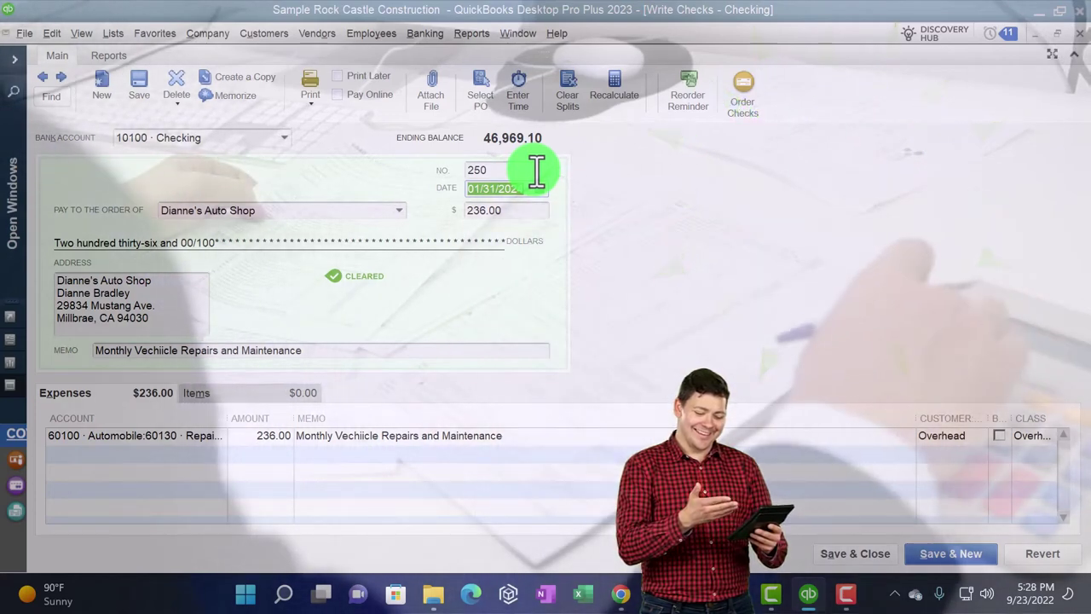
key("Tab")
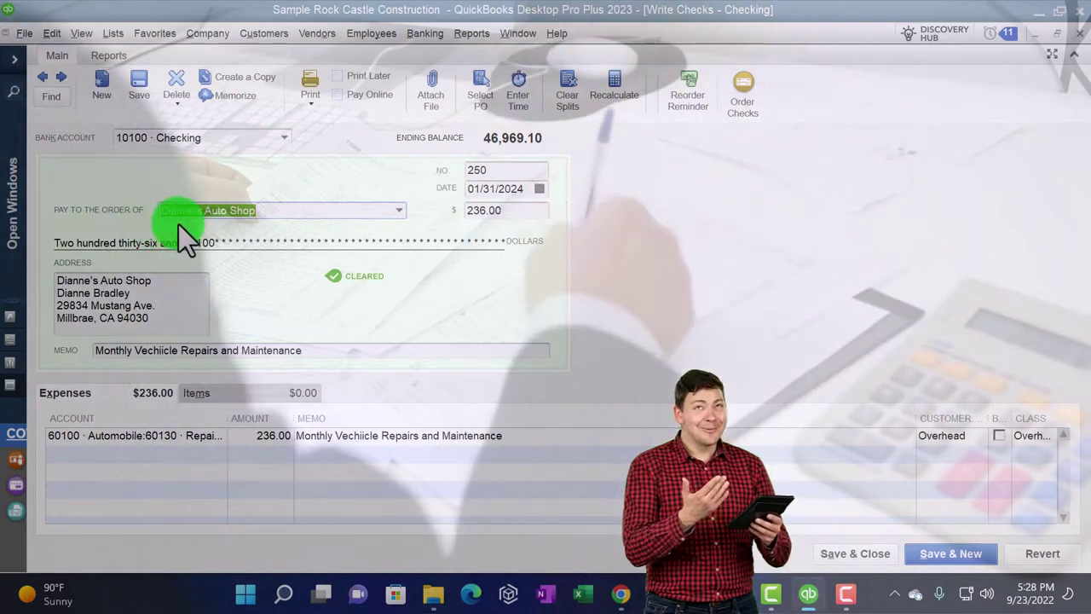
left_click(398, 211)
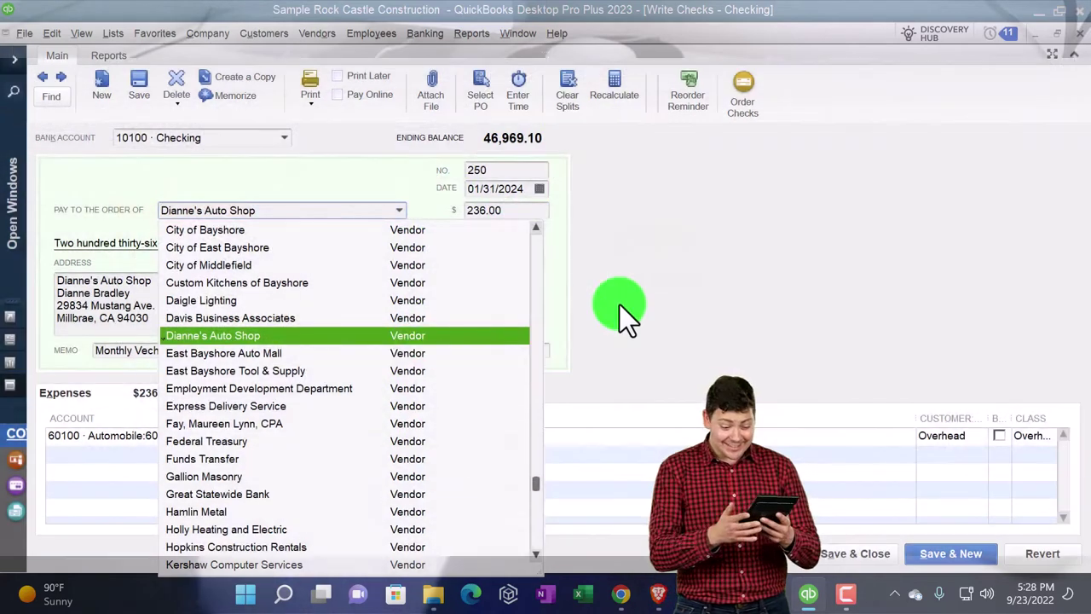
left_click(620, 304)
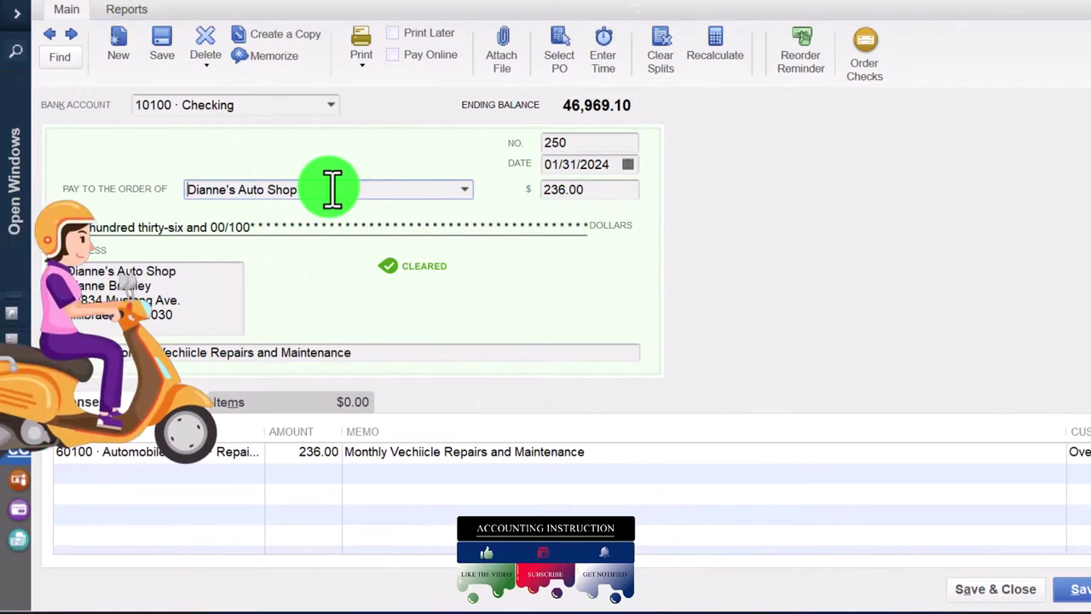
- Browse the check's payee list up to its first entries without changing the payee, and review the amount, address and expense account fields
left_click(465, 191)
scroll(469, 239, "up", 18)
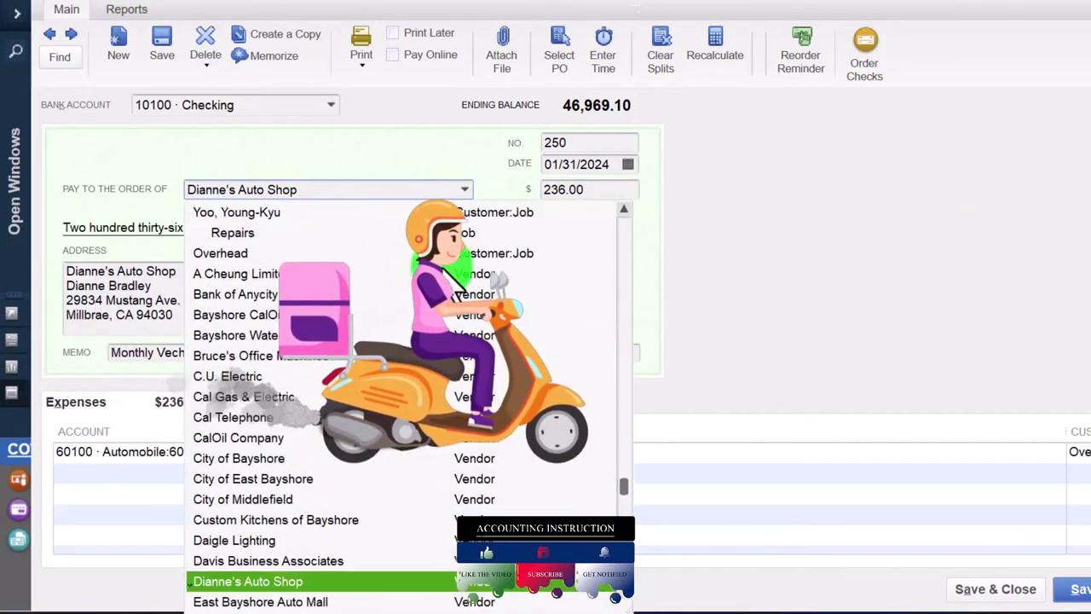
left_click_drag(623, 341, 621, 190)
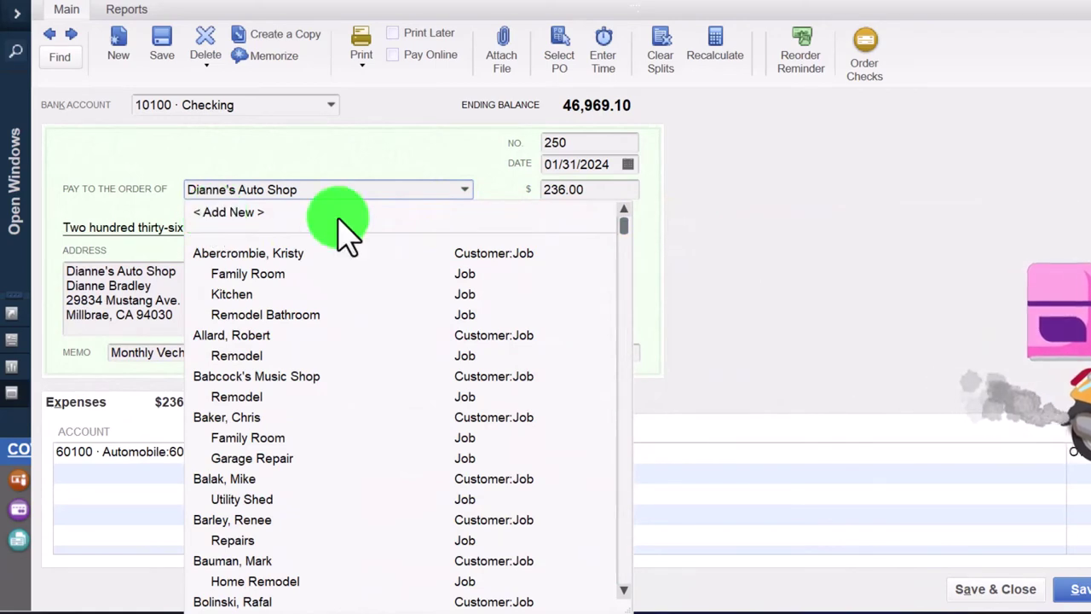
left_click(840, 243)
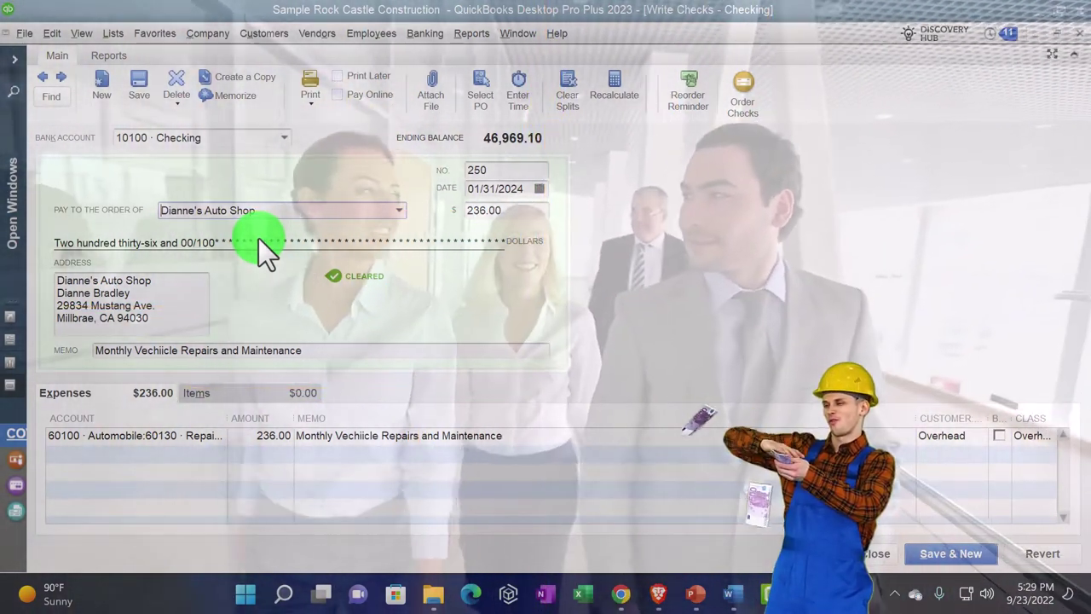
key("Tab")
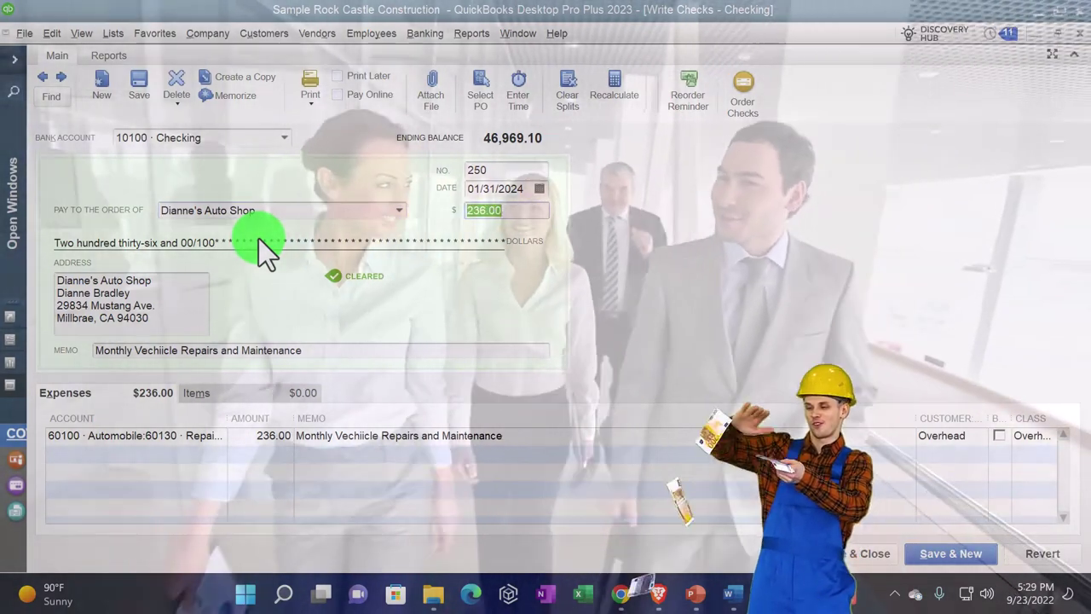
left_click(195, 283)
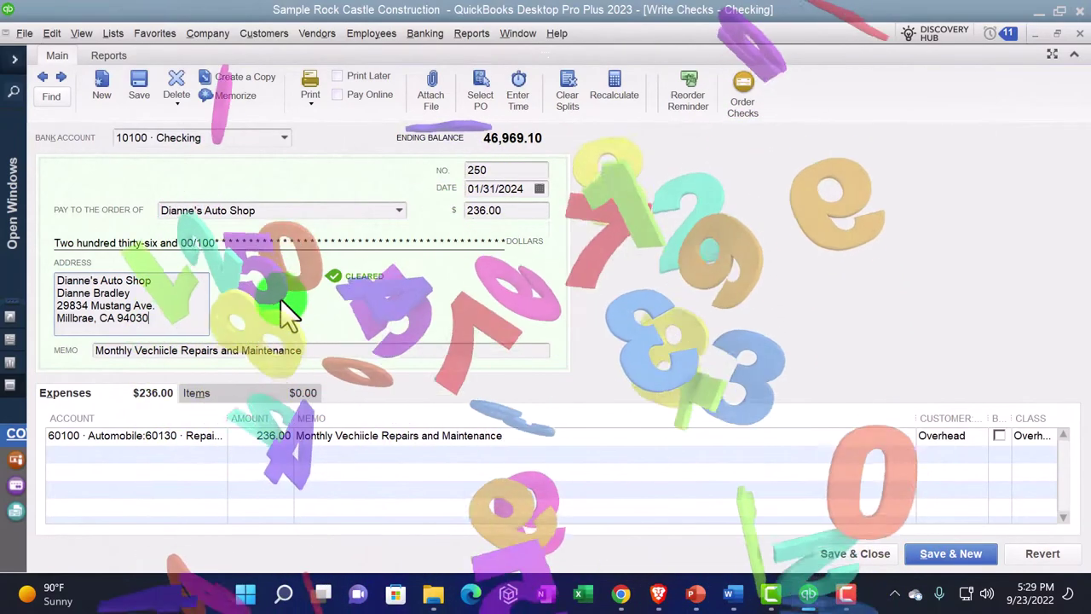
key("Tab")
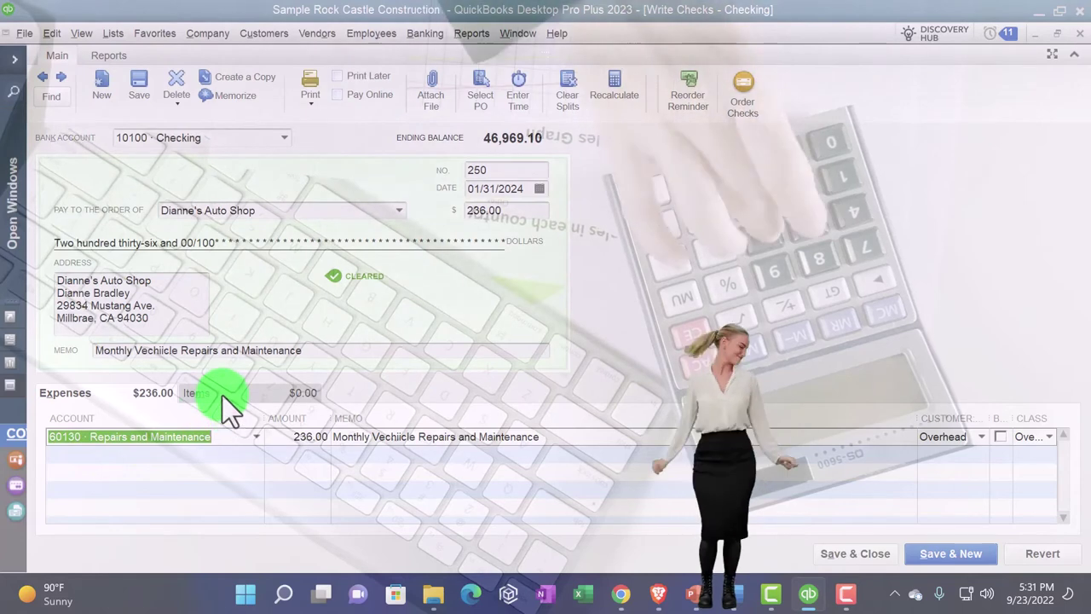
- Add the Lumber item to the check's item lines, and return to its expense lines
left_click(223, 395)
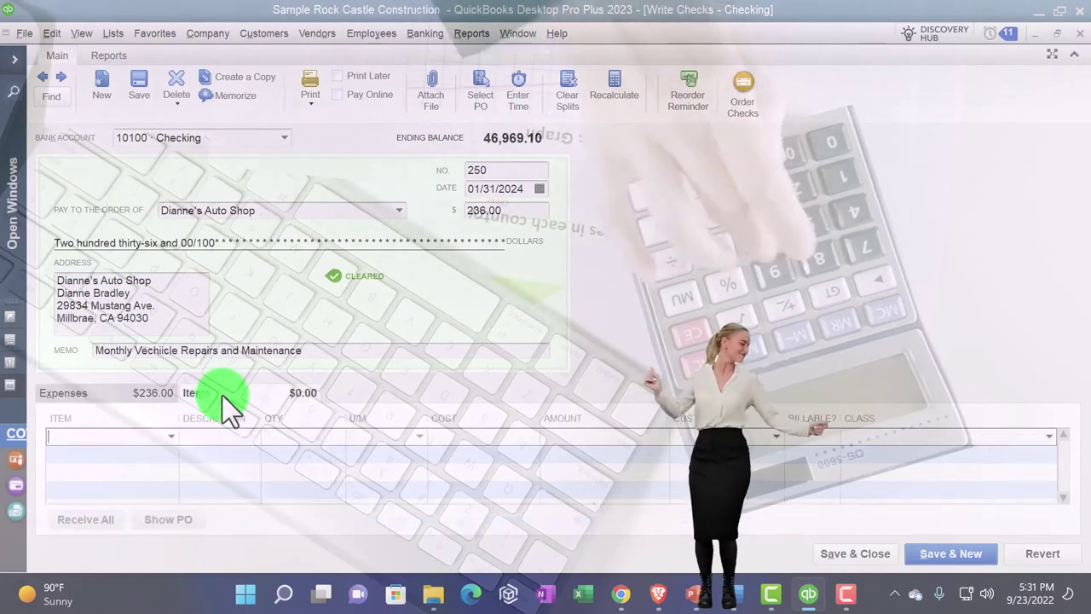
left_click(172, 434)
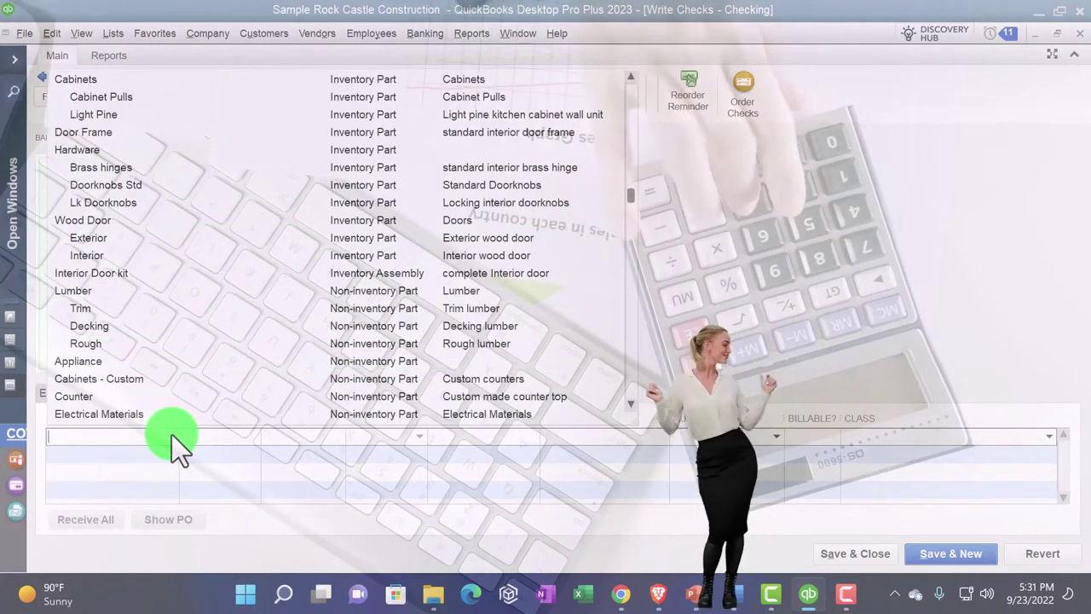
left_click(83, 292)
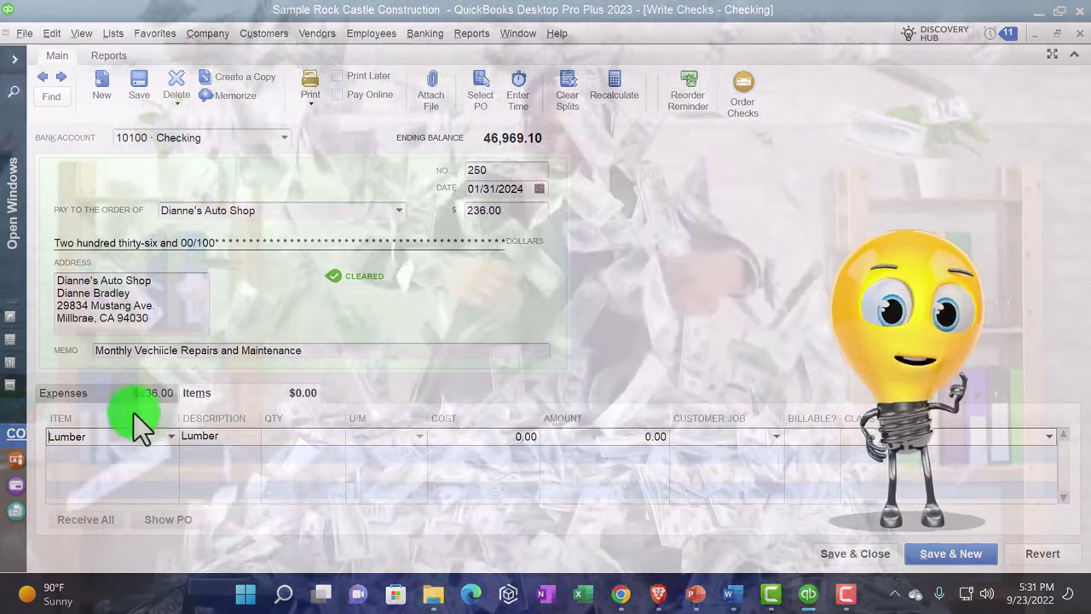
left_click(109, 389)
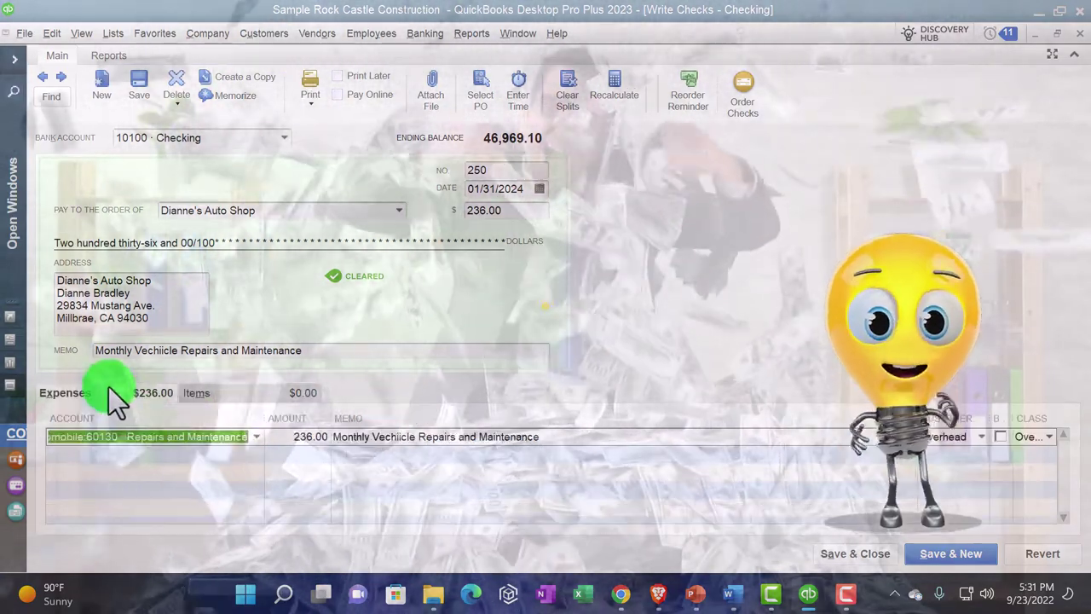
- Close the check without recording its changes, and widen the Split column in the Transactions by Account report
left_click(1079, 35)
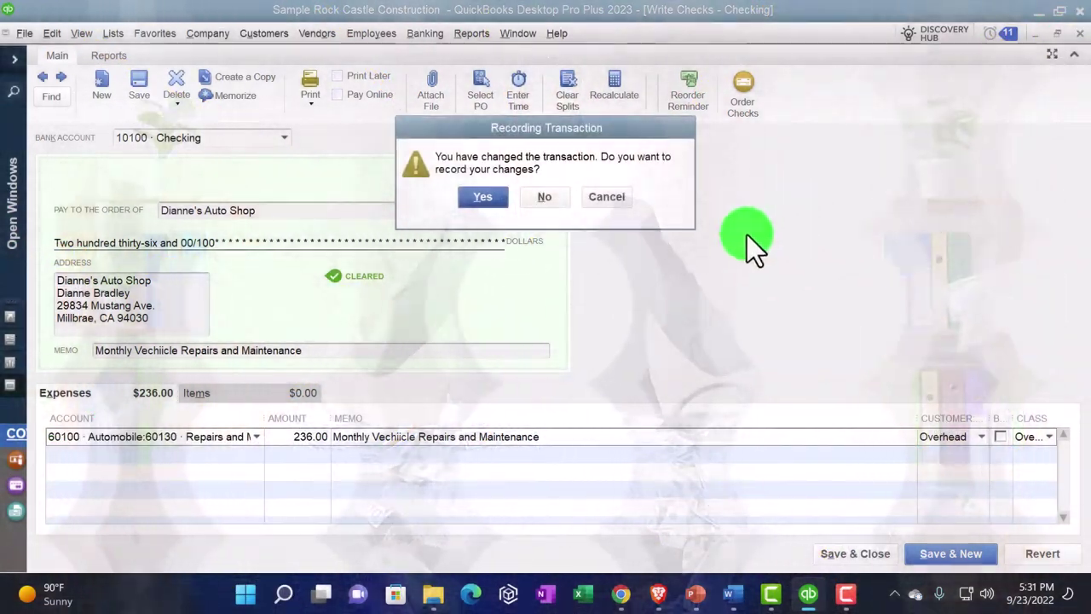
left_click(543, 200)
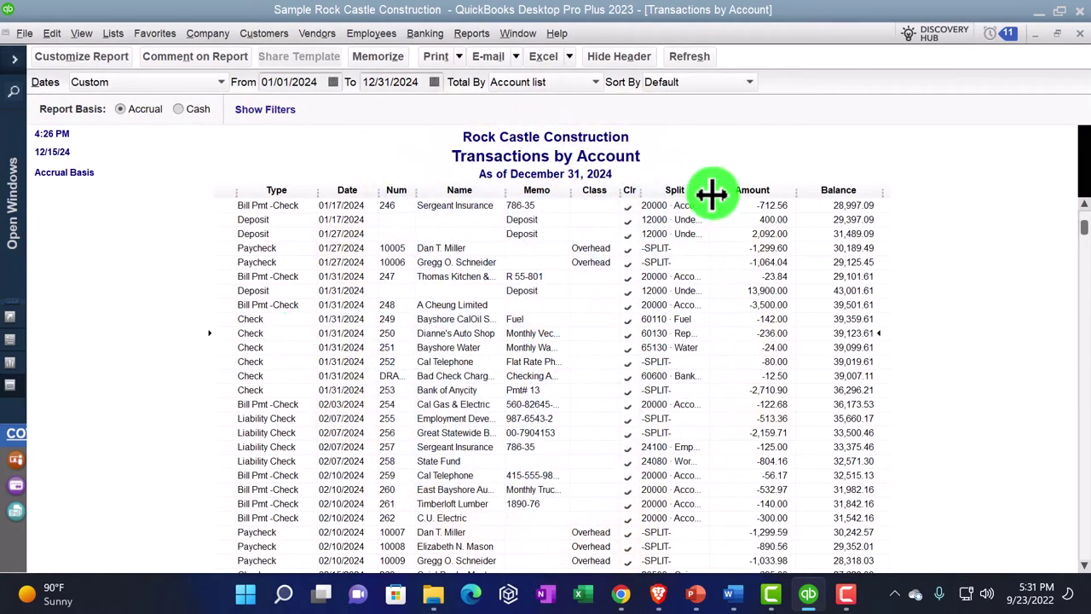
left_click_drag(722, 191, 765, 188)
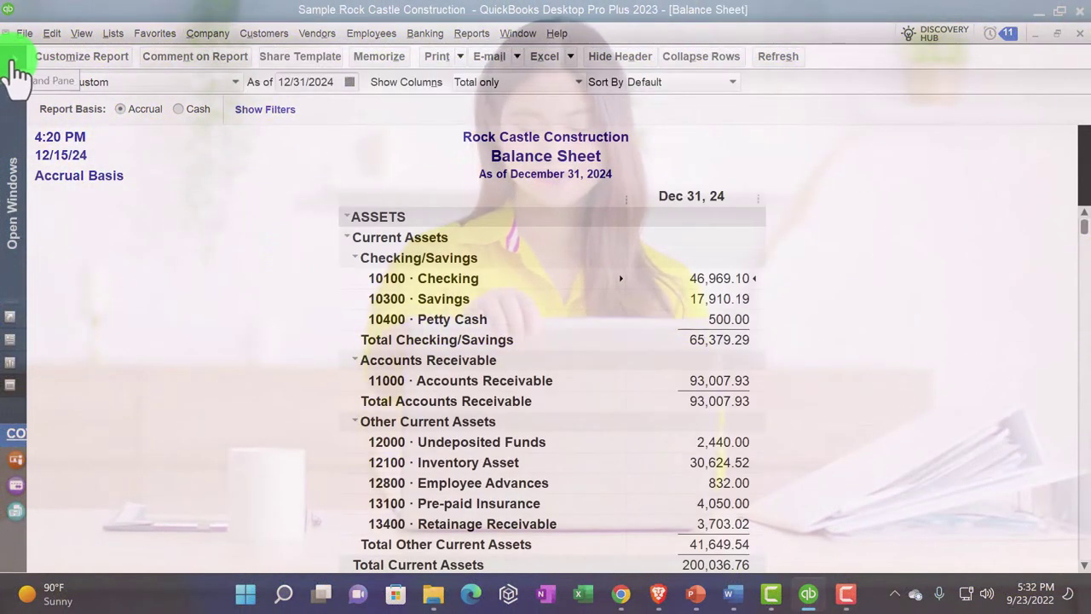
- With the side pane expanded, view the Home page and examine the Profit & Loss report down to Net Income, ending on the Home page
left_click(13, 58)
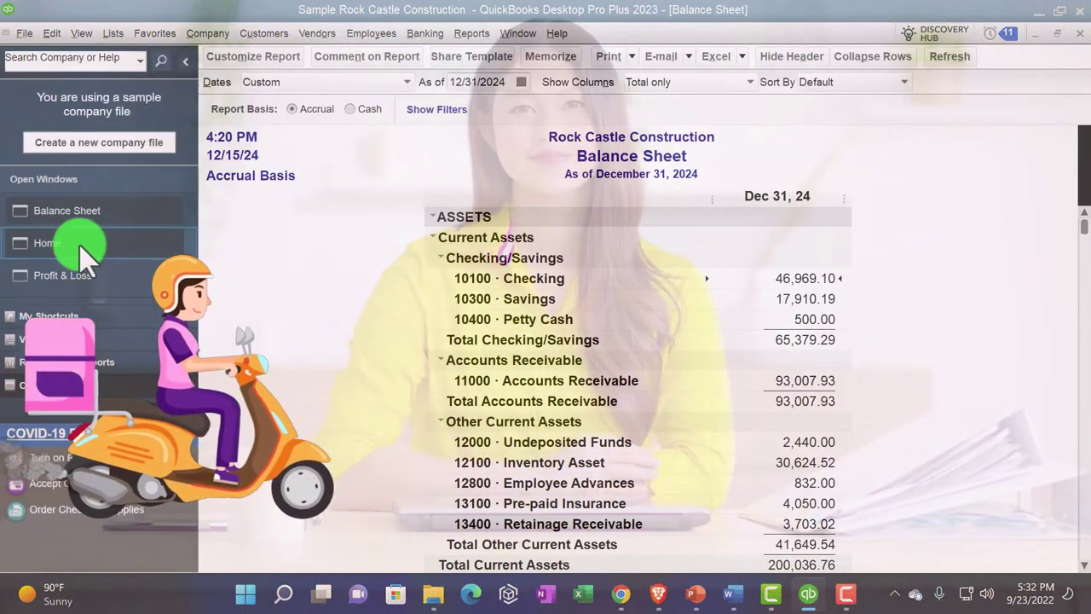
left_click(79, 246)
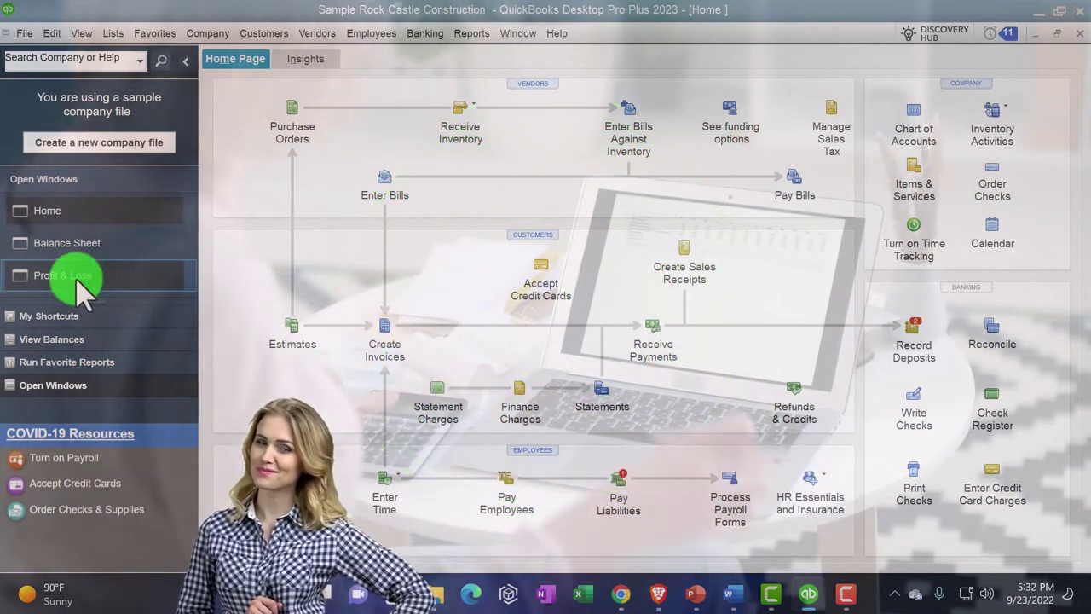
left_click(77, 274)
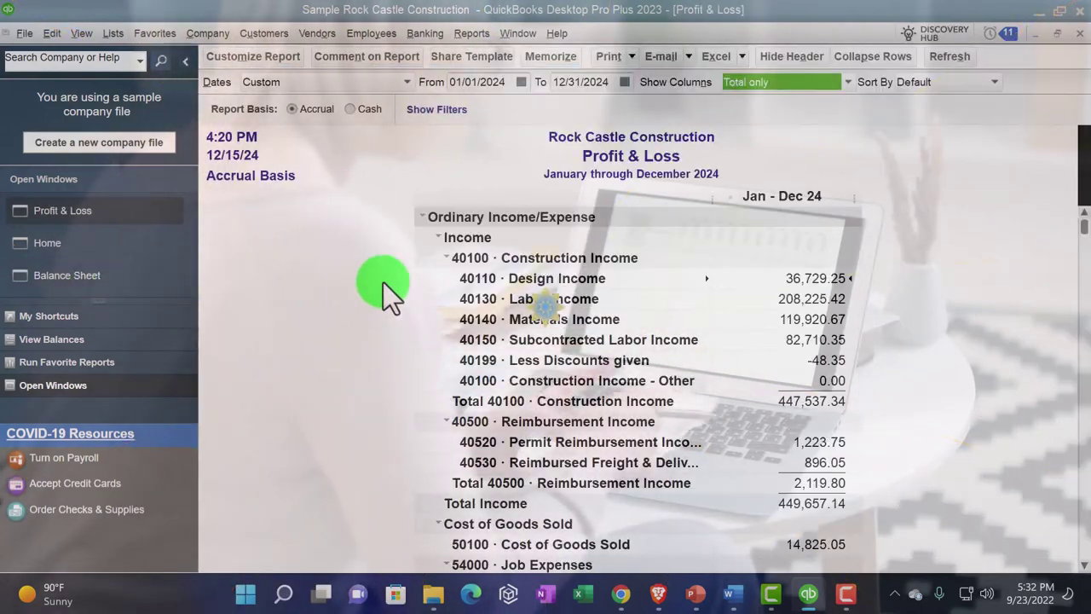
scroll(444, 358, "down", 6)
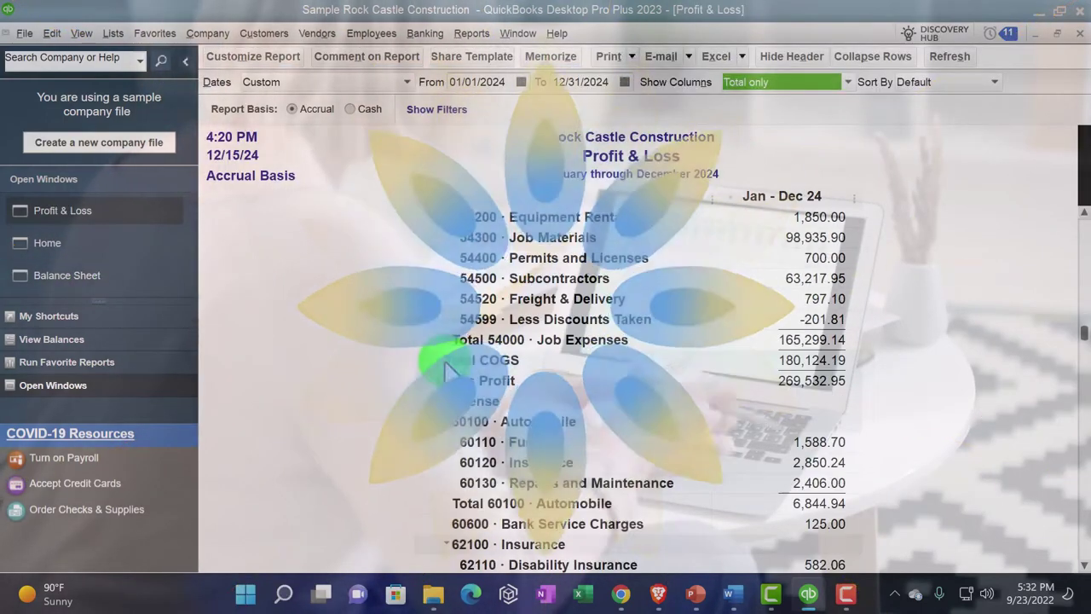
scroll(445, 365, "down", 3)
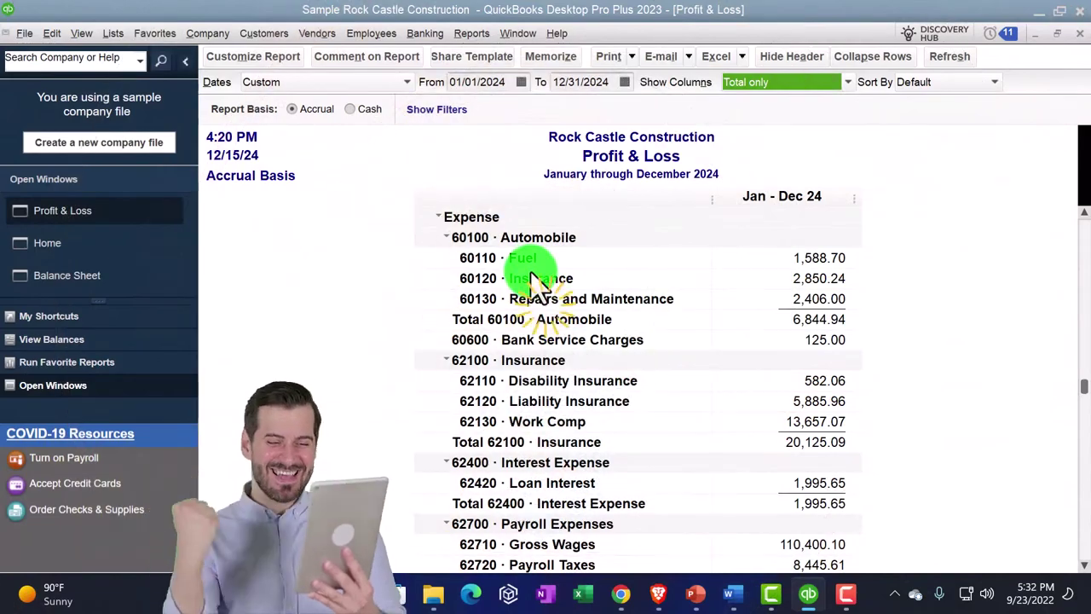
scroll(530, 281, "down", 9)
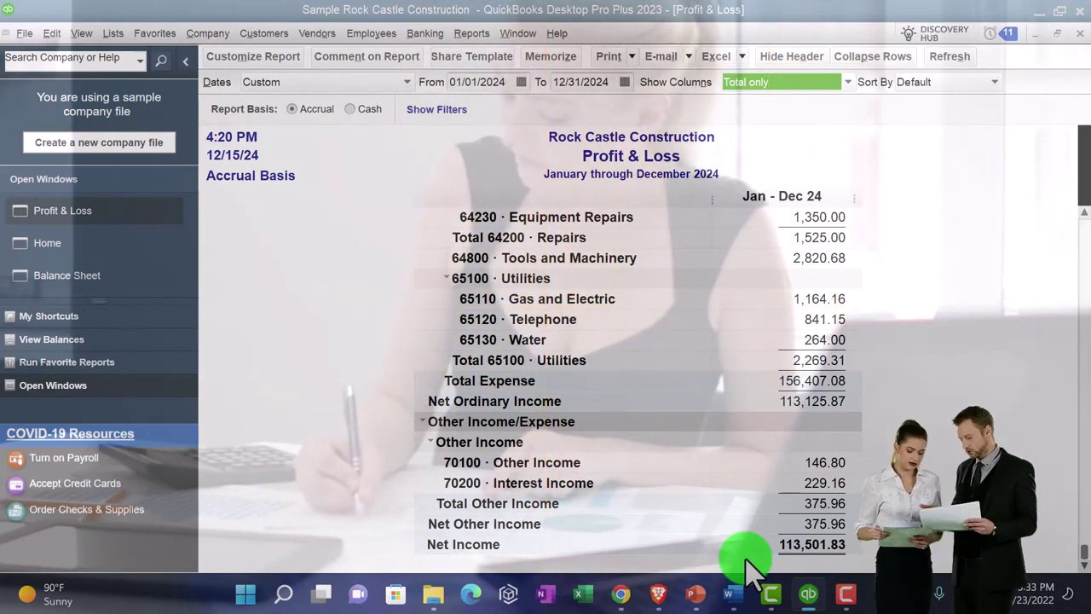
left_click(74, 244)
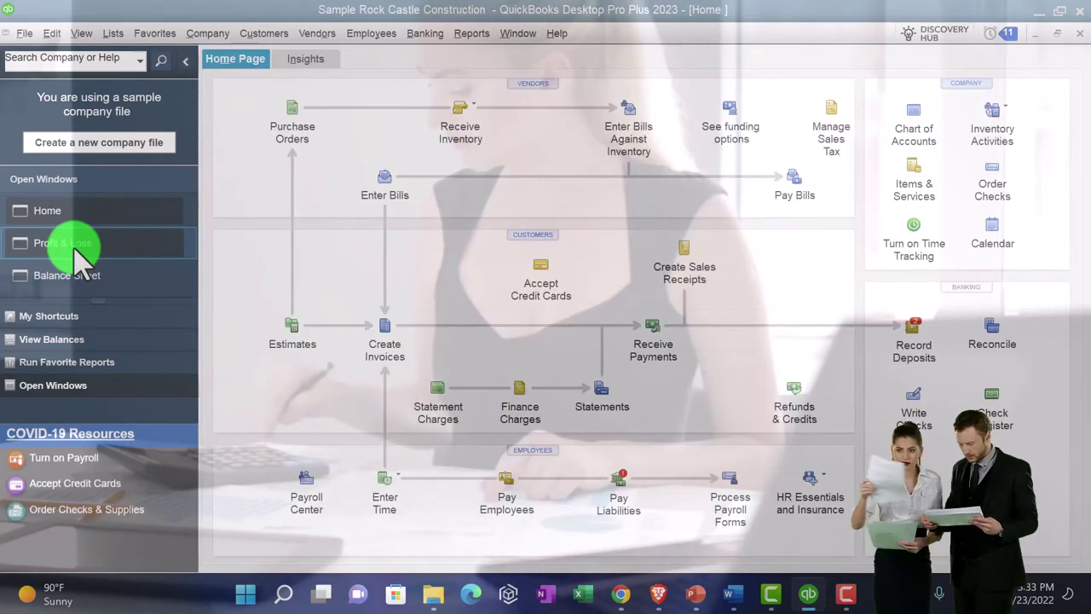